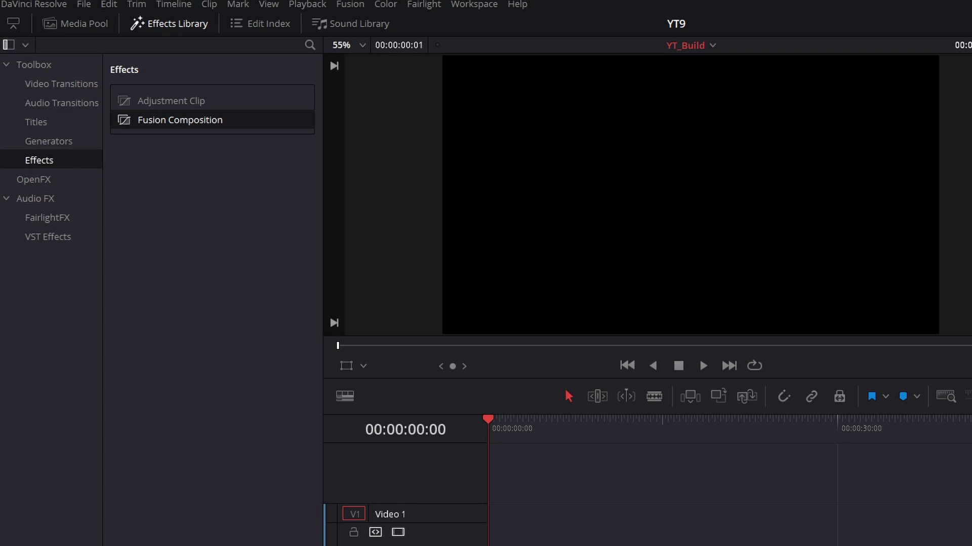
Step: Place a Fusion Composition at the start of track Video 1 and set its duration to 00:03:10:00
drag(180, 120, 485, 536)
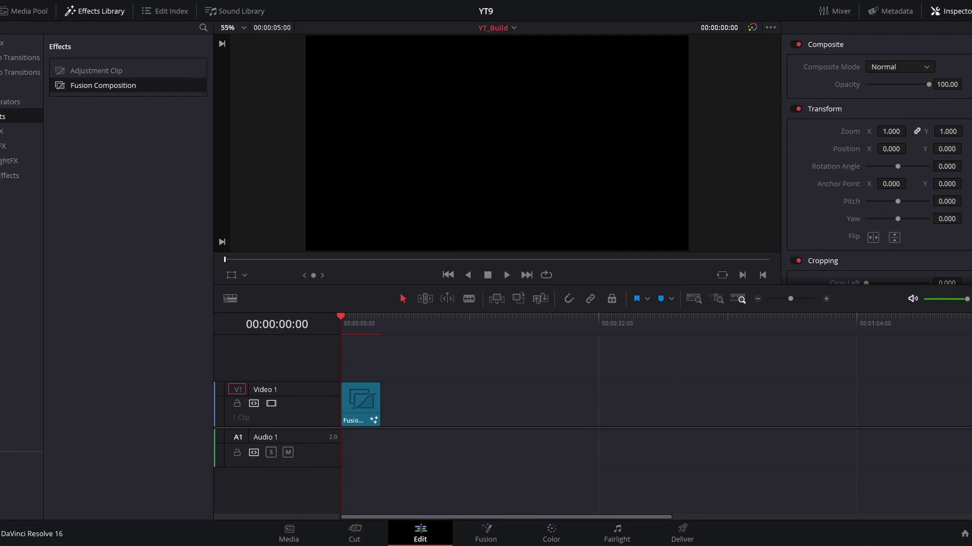
right_click(357, 405)
key(Escape)
right_click(363, 404)
click(414, 356)
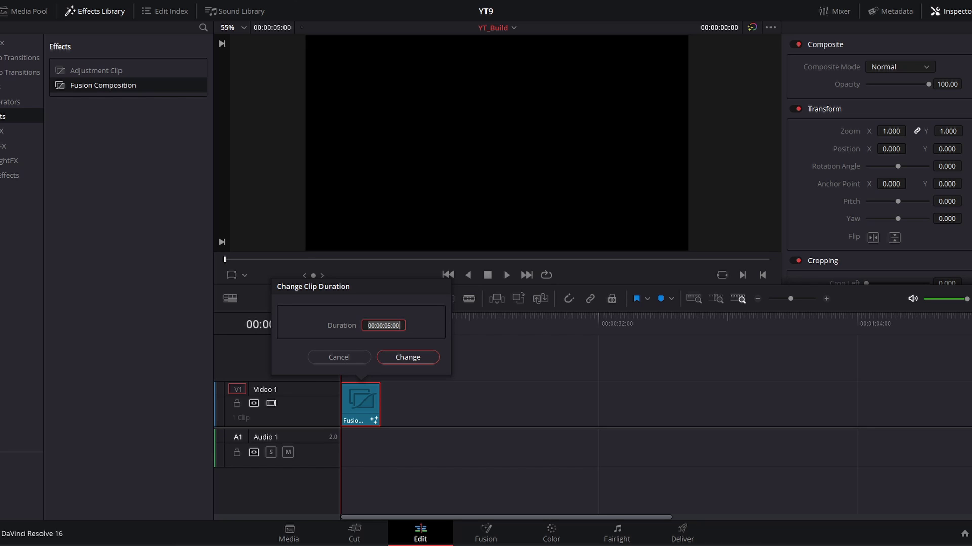
click(395, 326)
key(BackSpace)
key(BackSpace)
text(10)
key(Return)
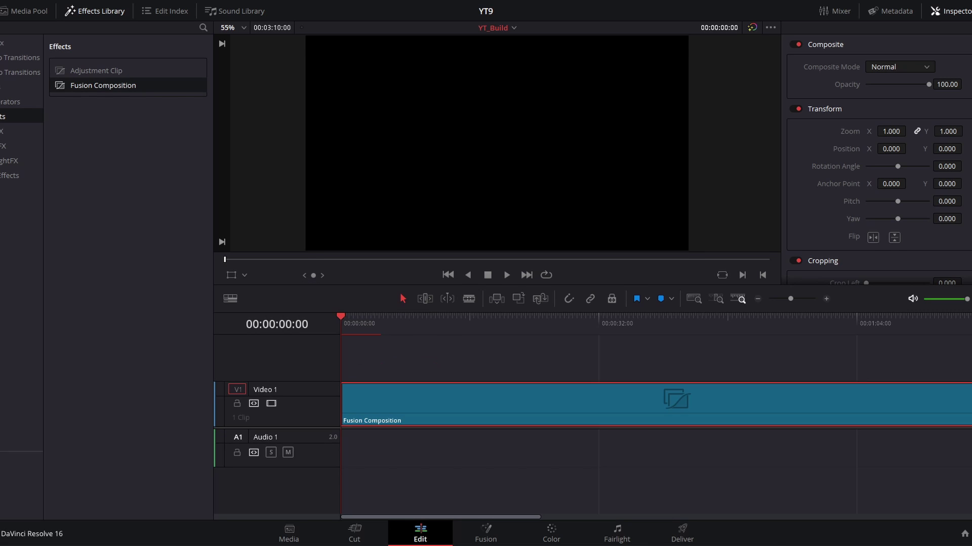
Step: Open the Fusion Composition clip on the Fusion page
key(ctrl+minus)
click(359, 318)
click(455, 405)
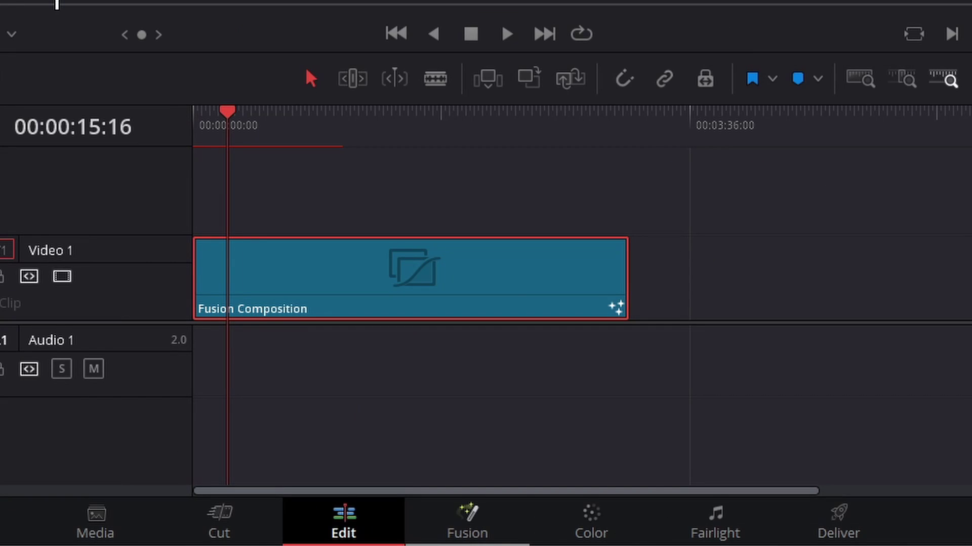
click(485, 533)
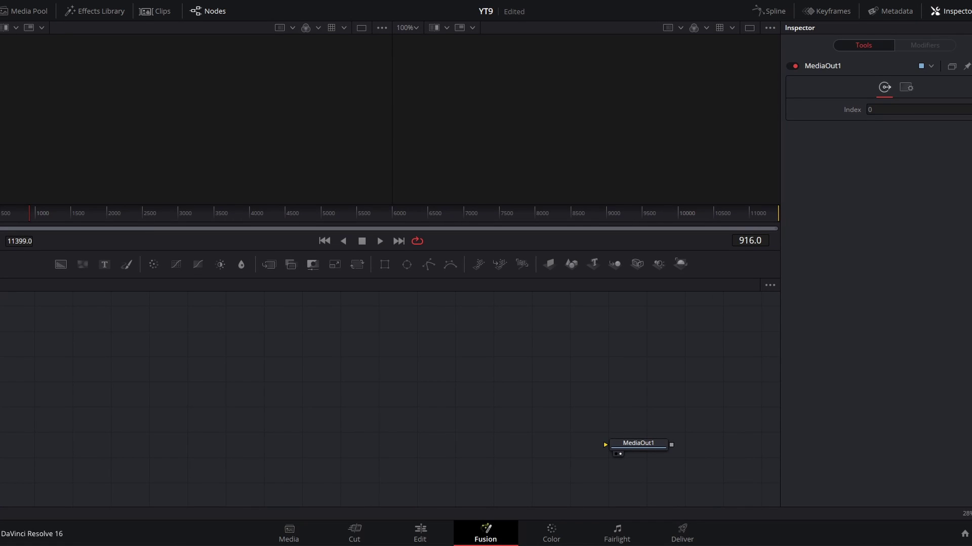
Step: Add a Text+ node, apply the TimeCode modifier to its styled text, and show the node in the viewer
click(104, 265)
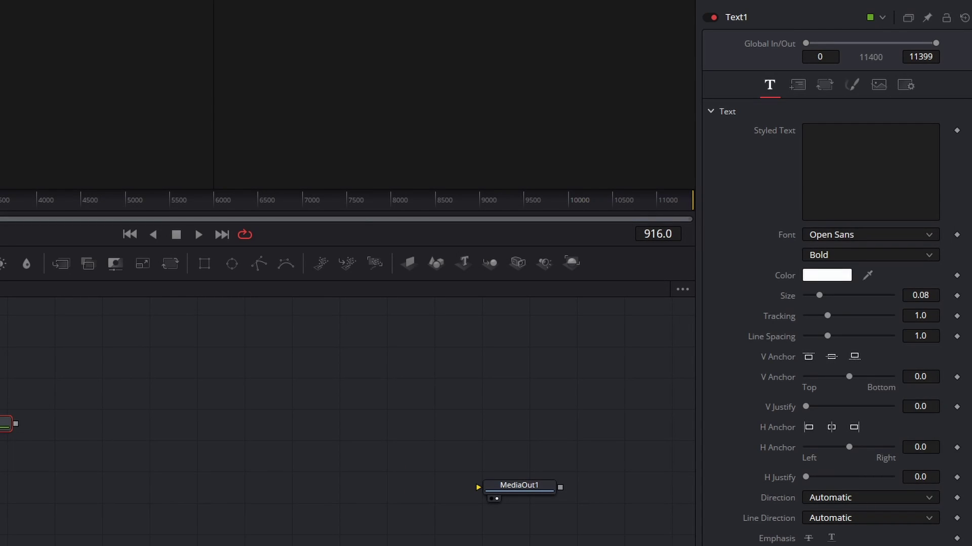
right_click(854, 157)
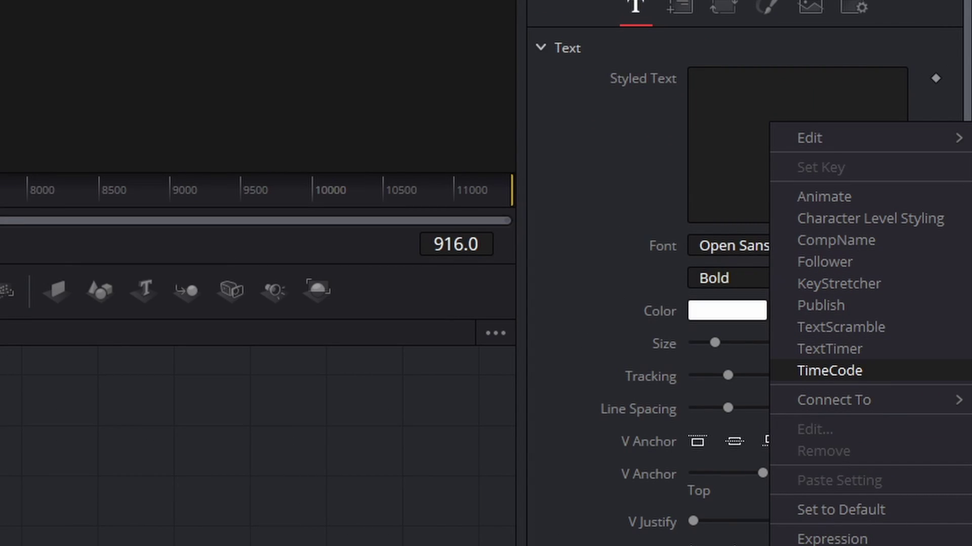
click(830, 371)
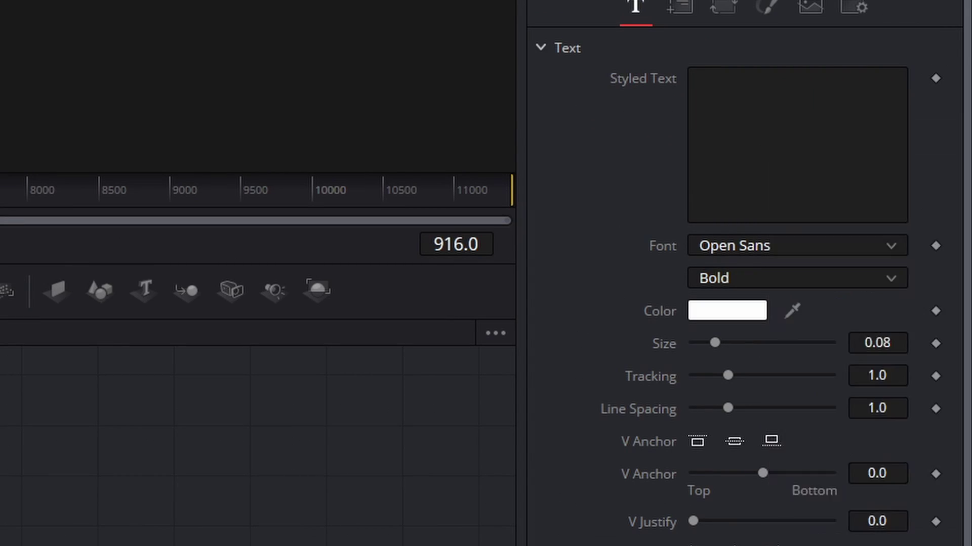
click(181, 403)
drag(29, 214, 0, 213)
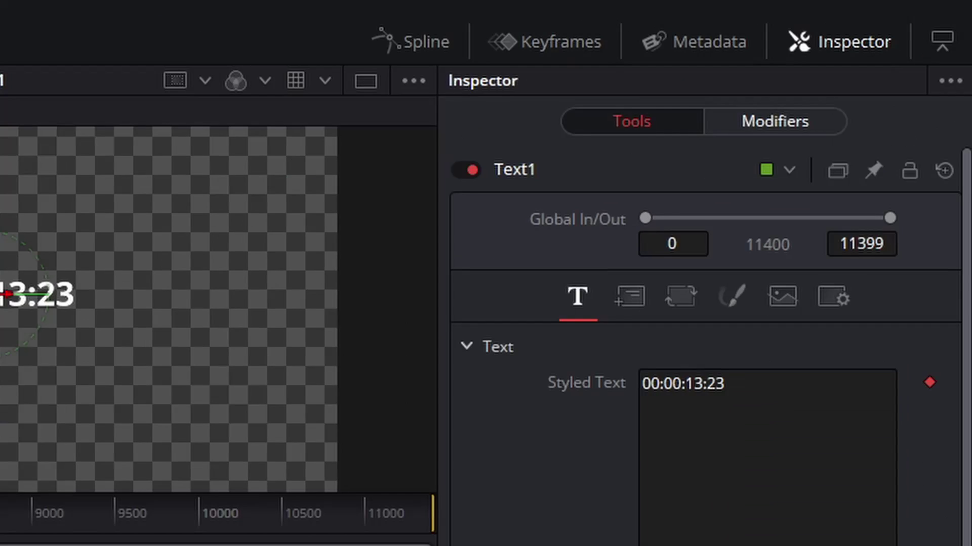
Step: Turn off hours and frames in Text1's Time Code modifier so only minutes and seconds display, and scrub the timeline to check
click(846, 79)
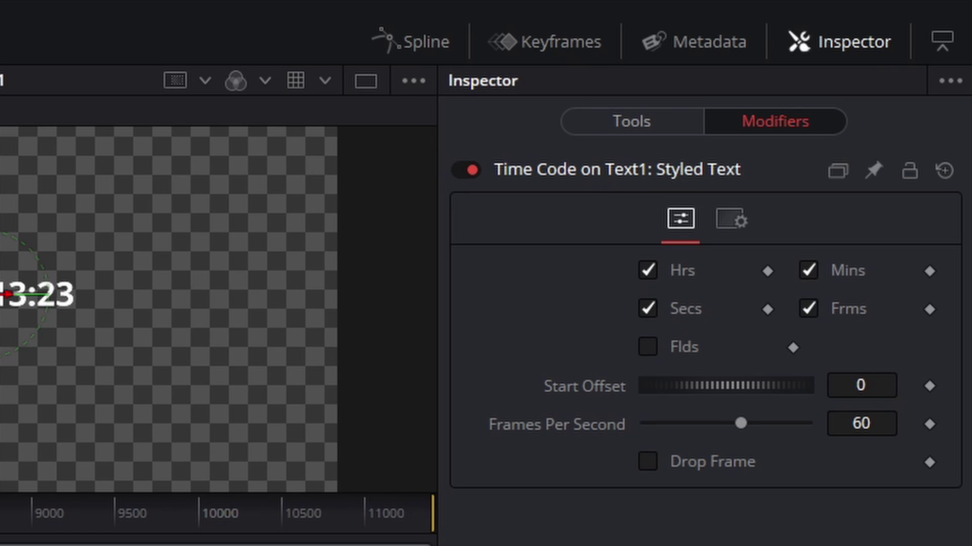
click(648, 271)
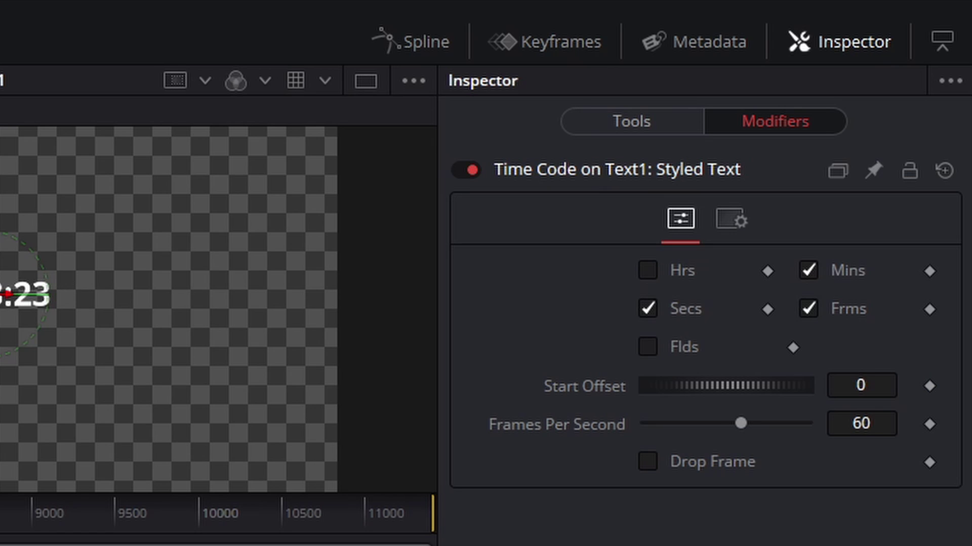
click(808, 308)
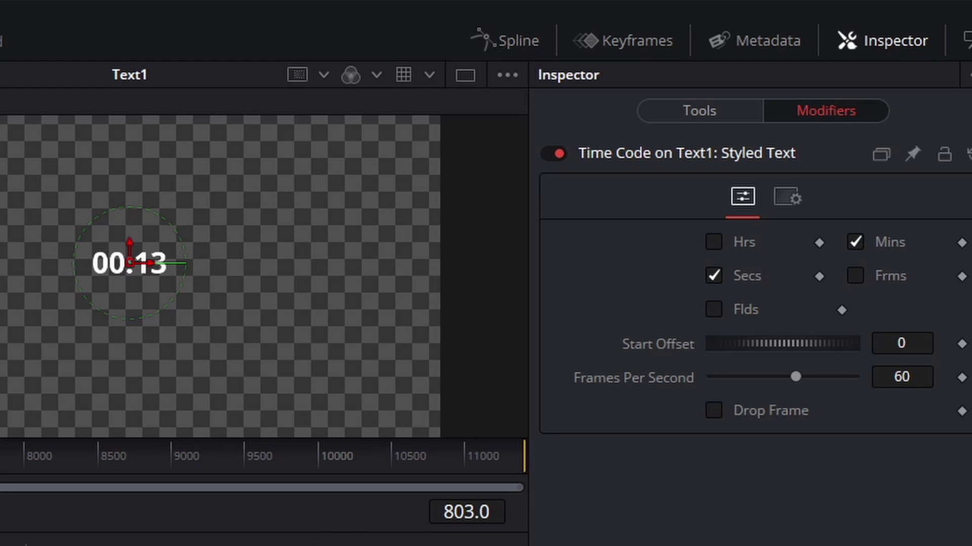
drag(21, 213, 105, 213)
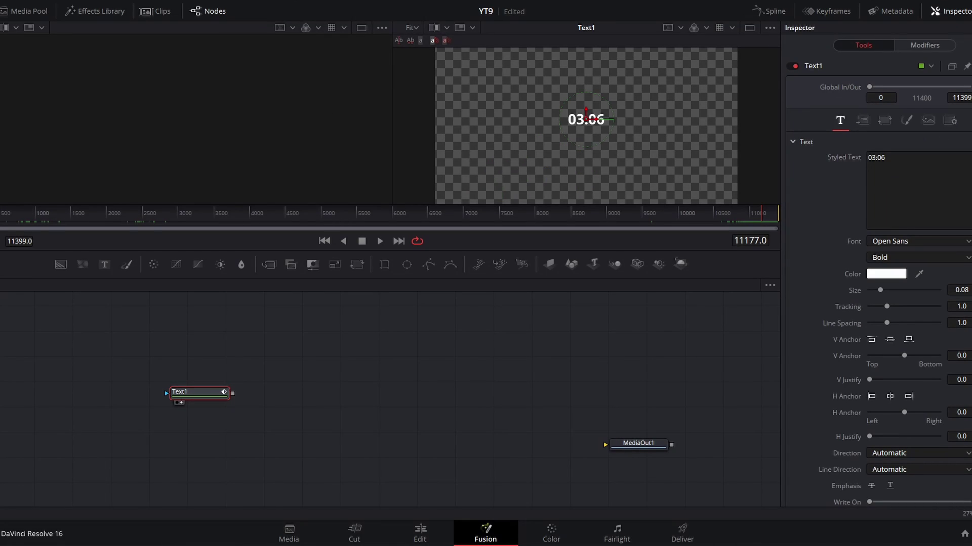
Step: Add a Time Speed node after Text1 and set its speed to -1
drag(199, 392, 179, 390)
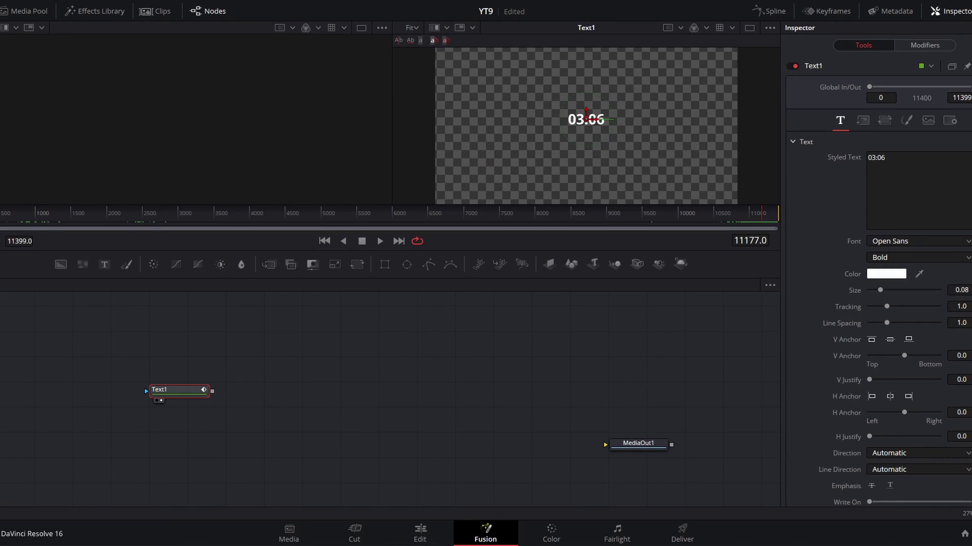
key(shift+space)
text(time)
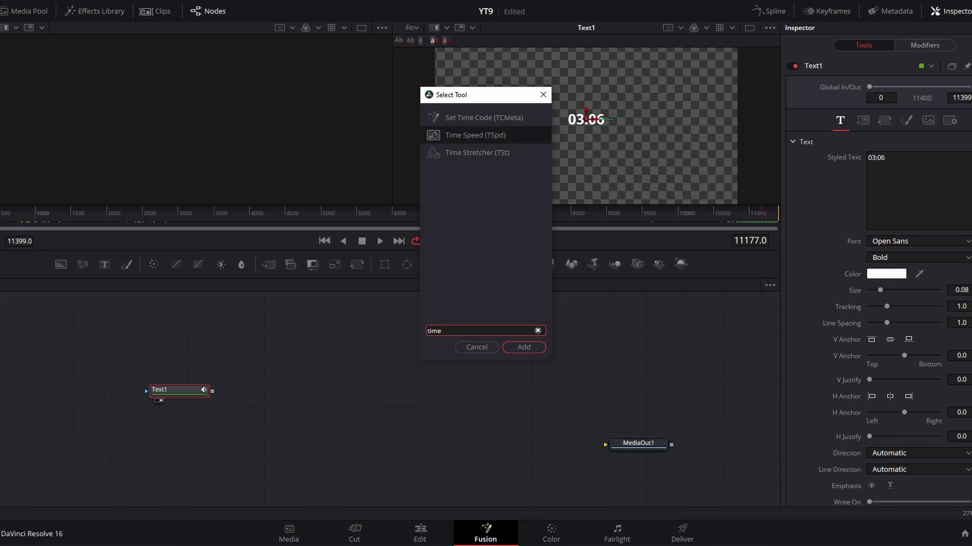
key(Return)
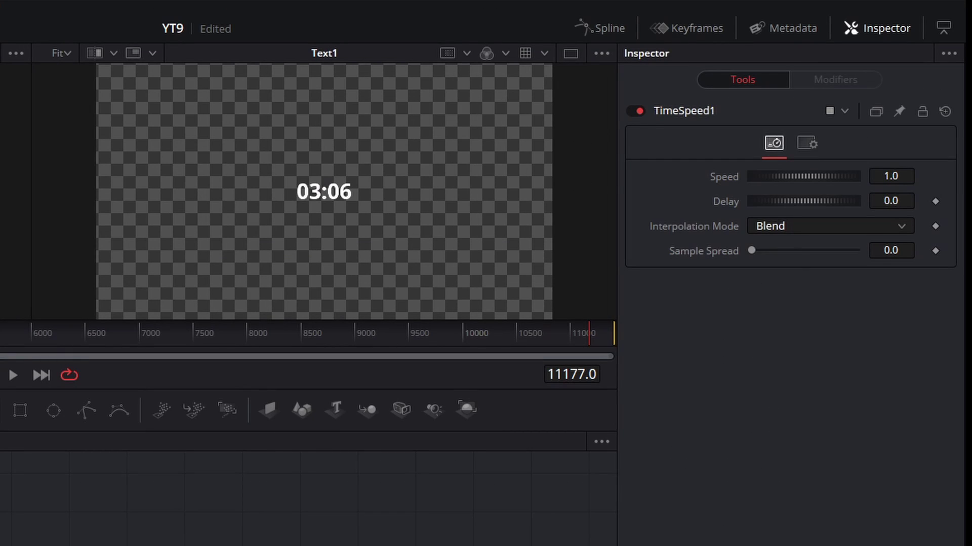
double_click(890, 176)
text(-1)
key(Tab)
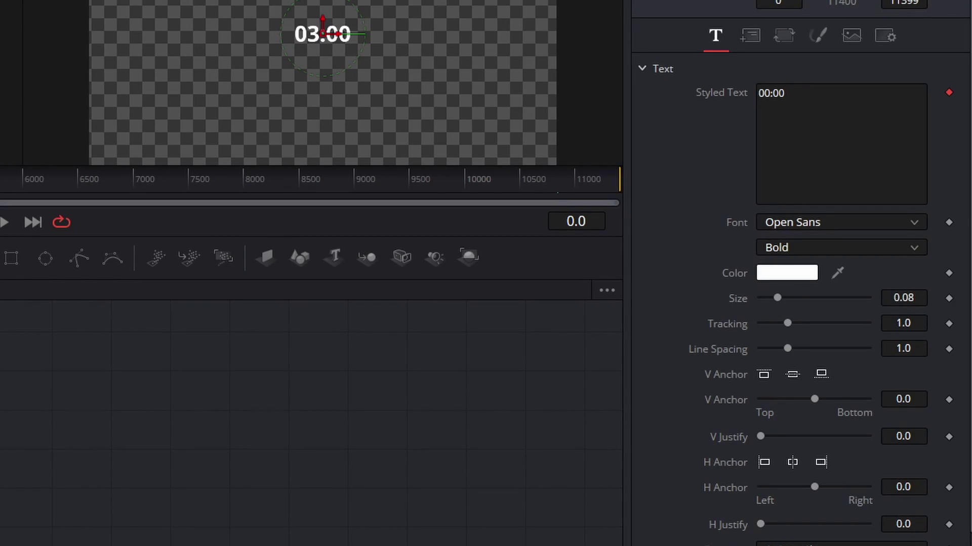
Step: Set Text1's font to Museo Sans in the 900 Italic style
click(841, 222)
scroll(836, 412, down, 1)
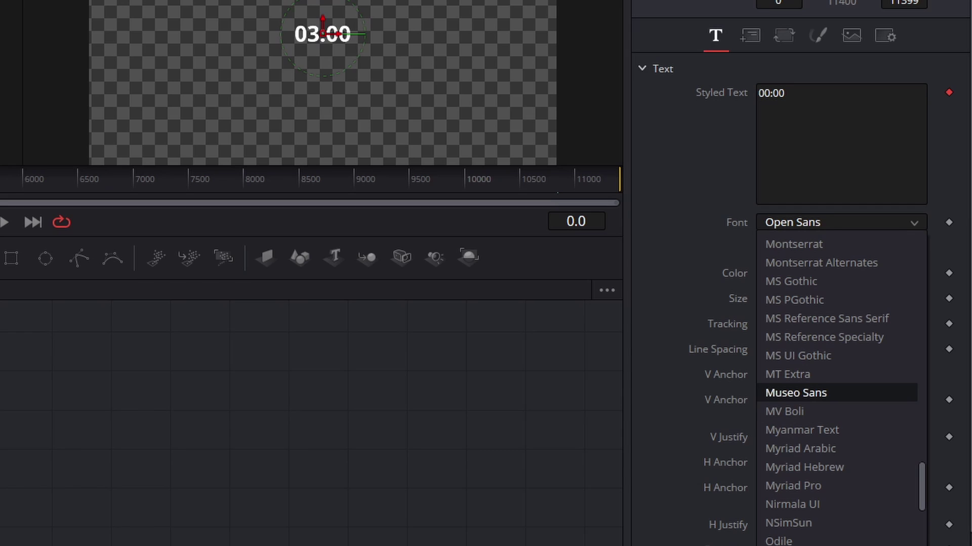
click(795, 393)
click(841, 247)
click(787, 306)
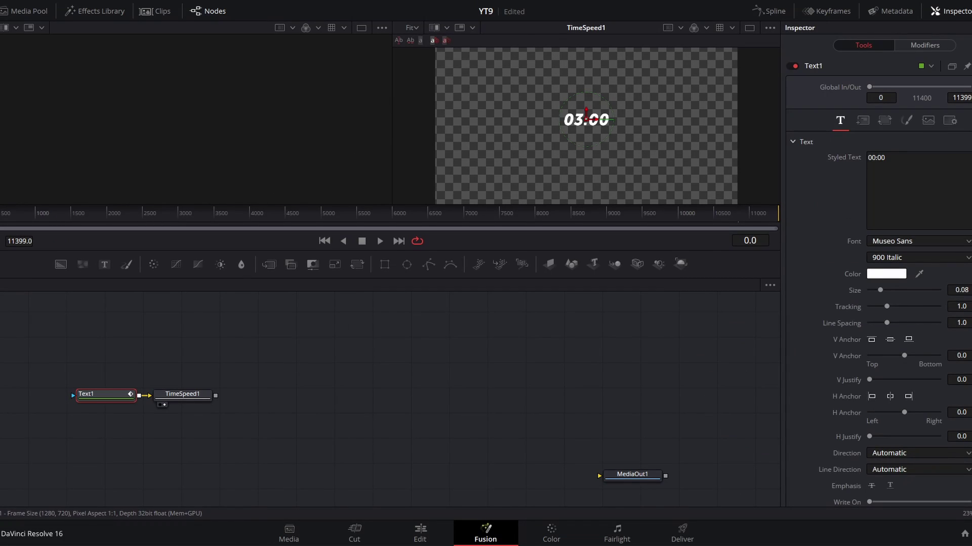
Step: Add a Transform node after TimeSpeed1, show it in the viewer, and raise the countdown to a center Y of about 0.603
click(183, 396)
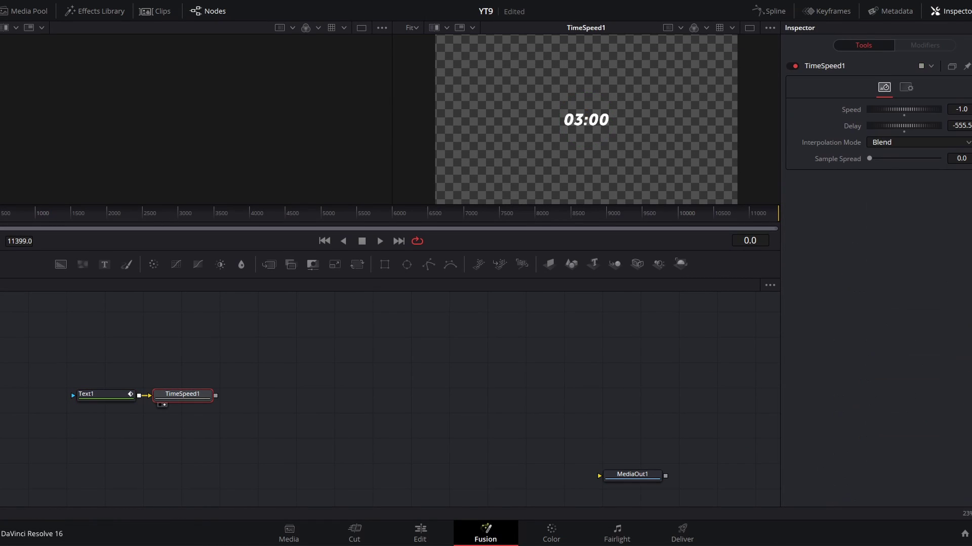
key(shift+space)
text(time)
key(BackSpace)
key(BackSpace)
key(BackSpace)
key(BackSpace)
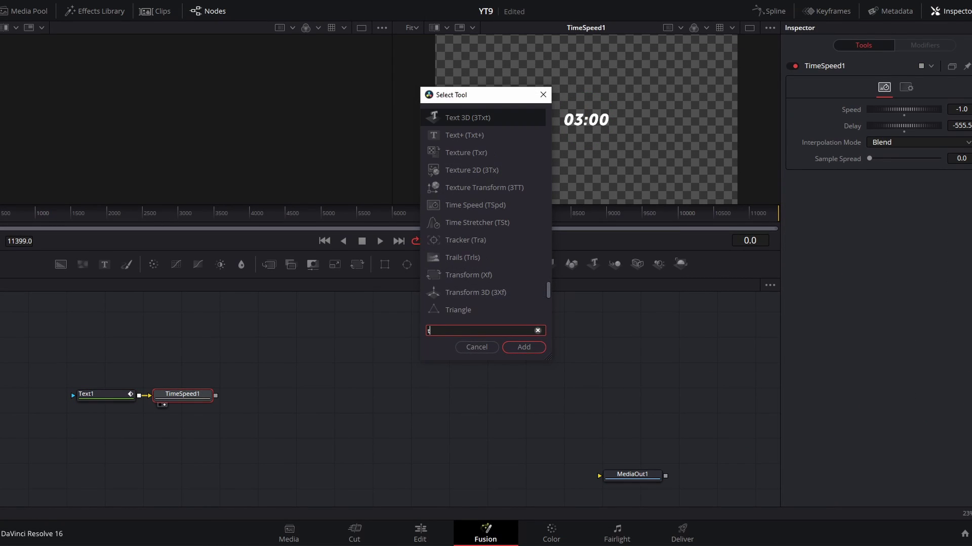
text(trans)
key(Return)
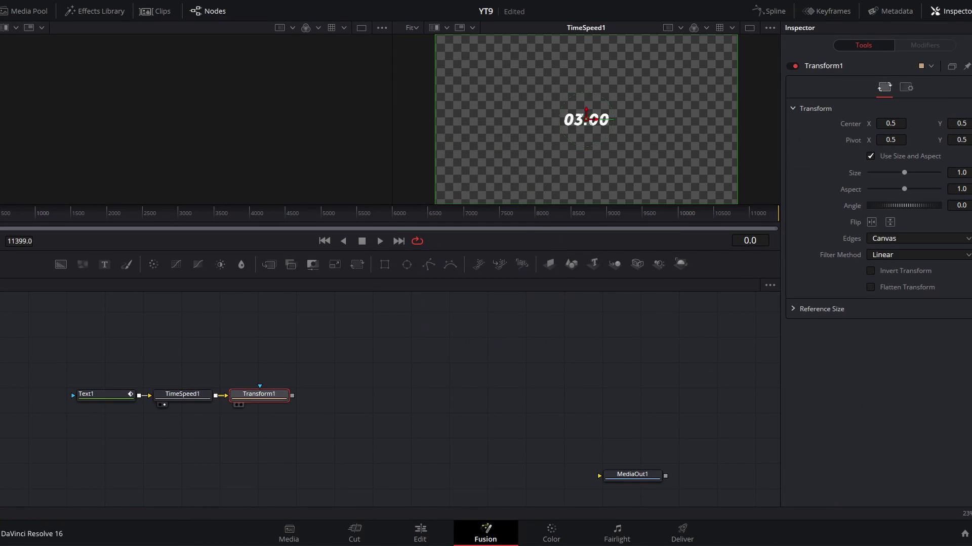
drag(256, 395, 274, 351)
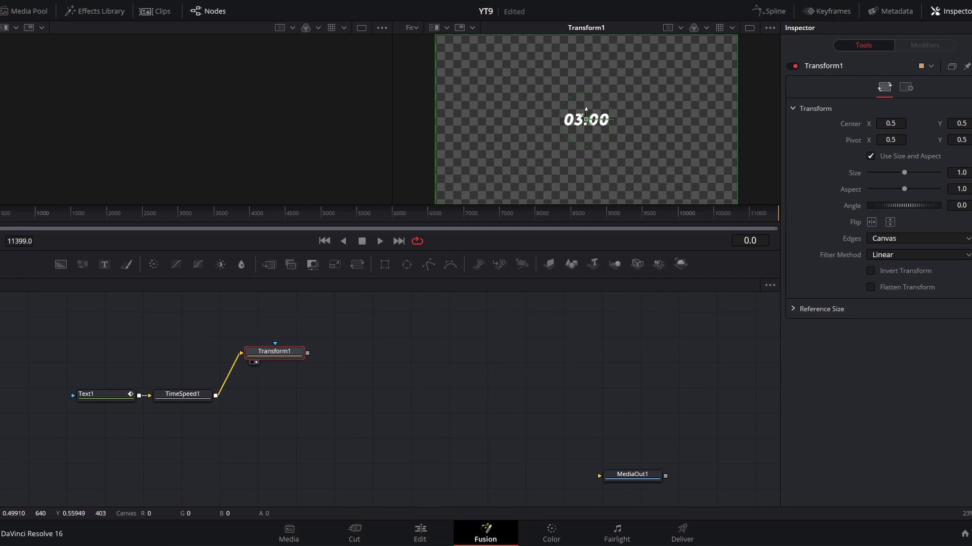
drag(585, 109, 585, 92)
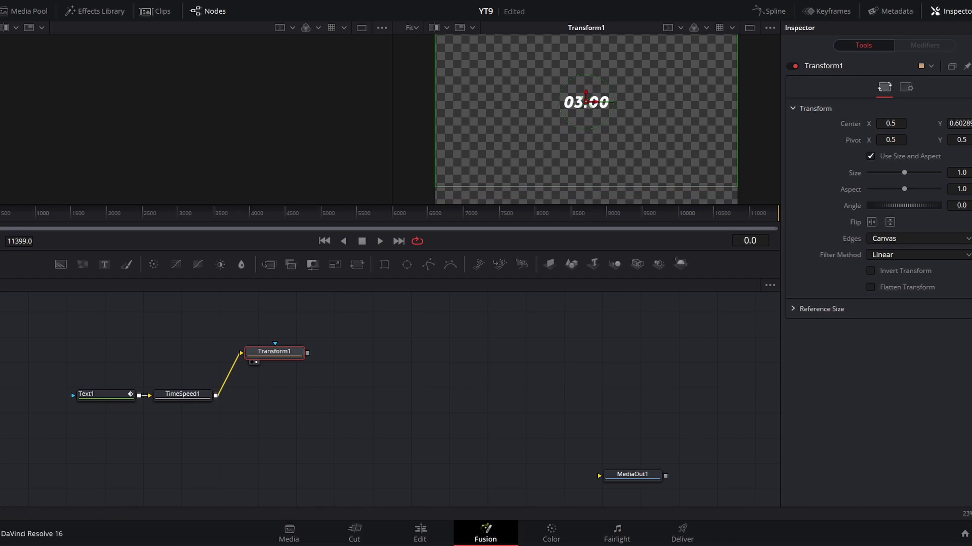
Step: Add a second Transform node fed from TimeSpeed1, show it in the viewer, and move its countdown slightly below the frame's center
click(280, 427)
key(shift+space)
text(trans)
key(Return)
drag(280, 427, 276, 413)
drag(216, 396, 243, 415)
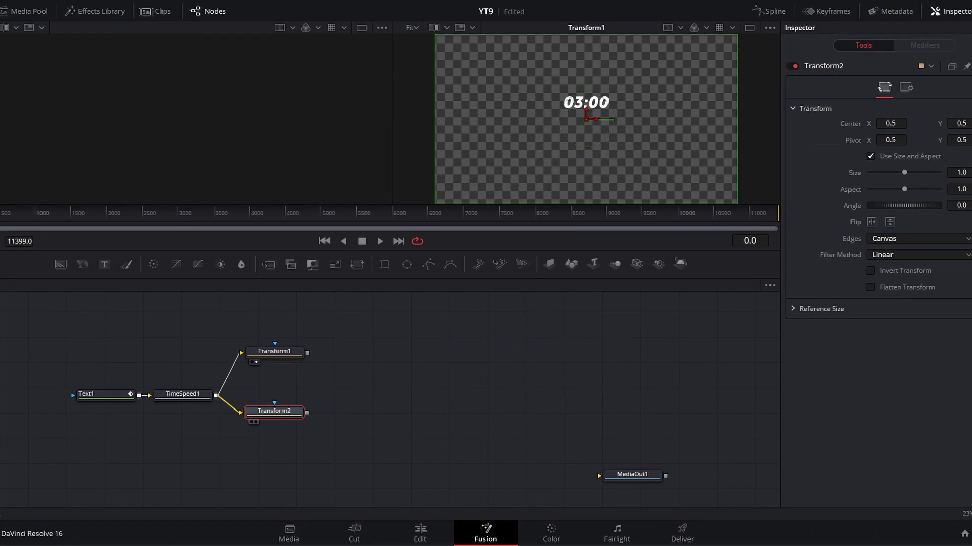
key(2)
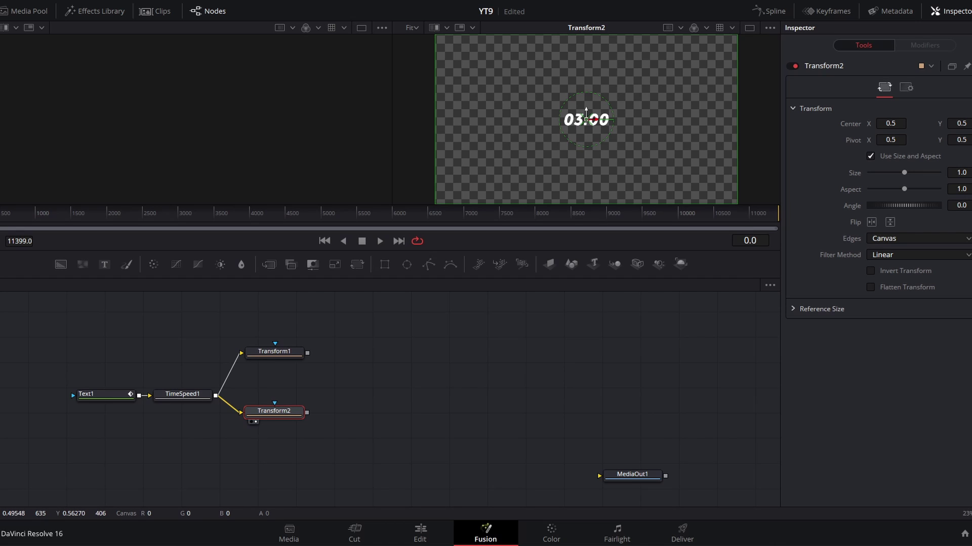
drag(586, 111, 586, 129)
Step: Merge Transform1 as foreground over Transform2 with a new Merge node and show the result in the viewer
key(shift+space)
text(merge)
key(Return)
drag(350, 412, 353, 383)
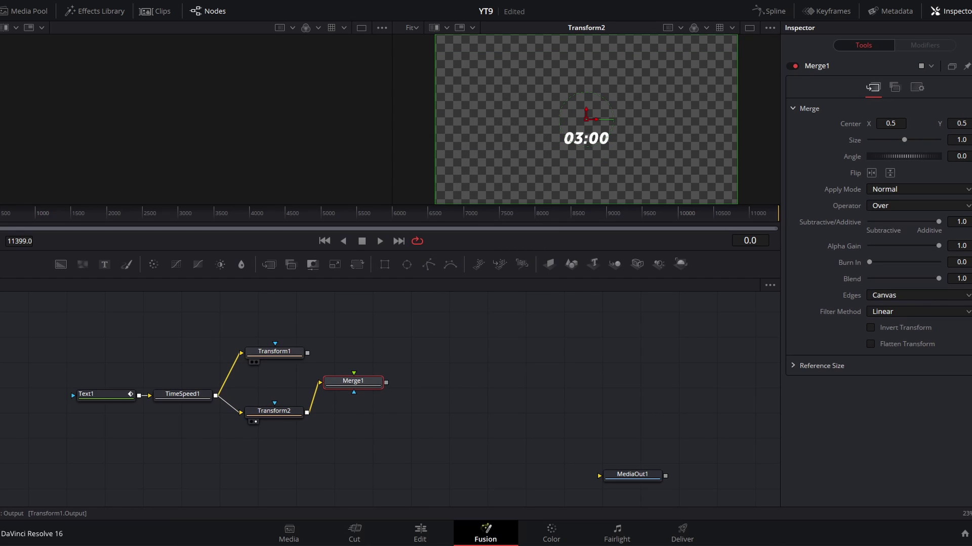
drag(307, 353, 354, 374)
key(2)
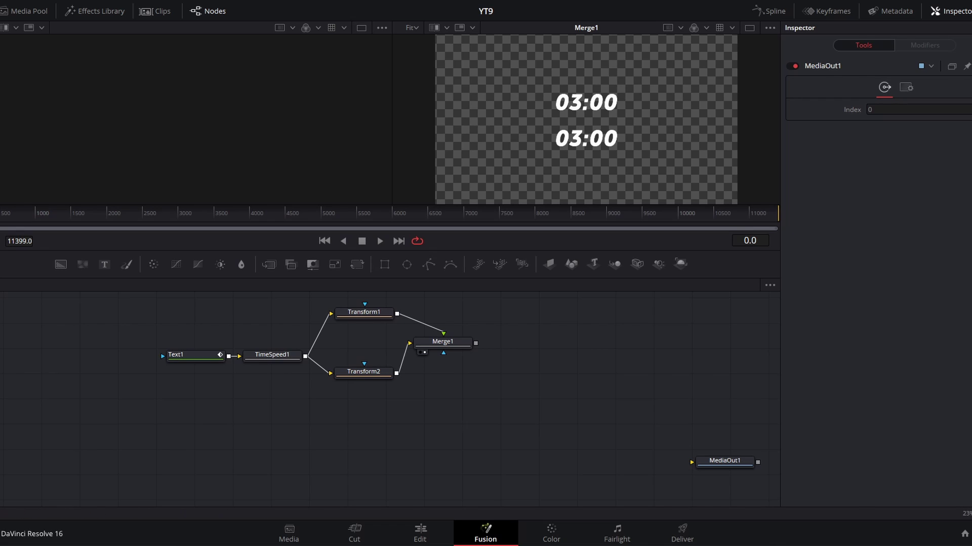
Step: Add two more Text+ nodes, merge Text2 over Text3, and show Merge2 in the viewer
drag(104, 264, 380, 420)
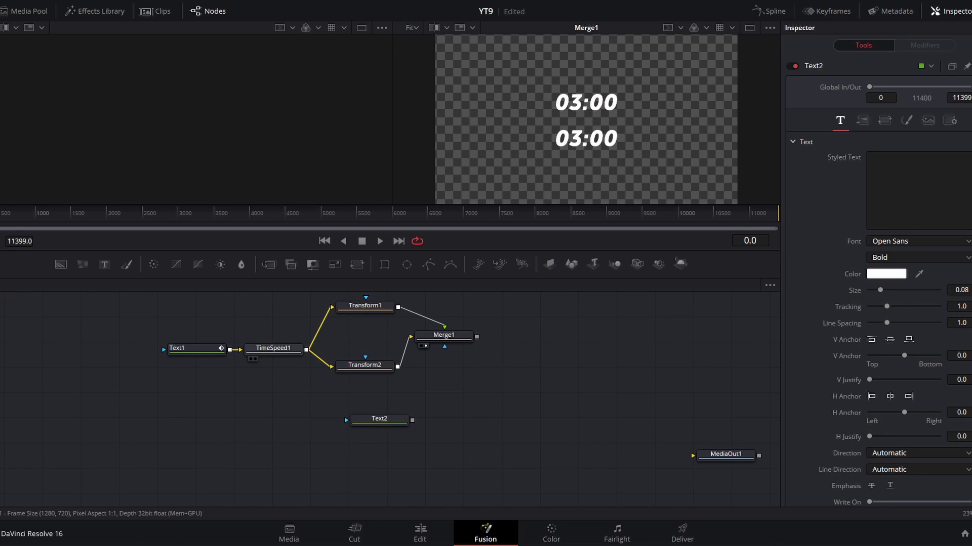
drag(104, 264, 376, 478)
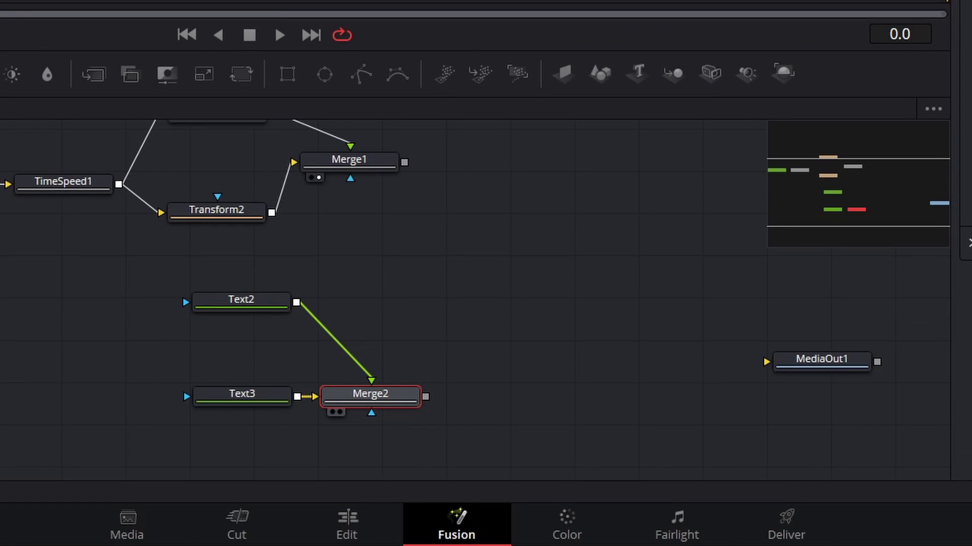
key(2)
Step: Enter "Starting Soon" in Text2 and two-line "Welcome to / Streamboi Nation" in Text3, both in Museo Sans 900 Italic, placing Text3 below Text2
click(241, 299)
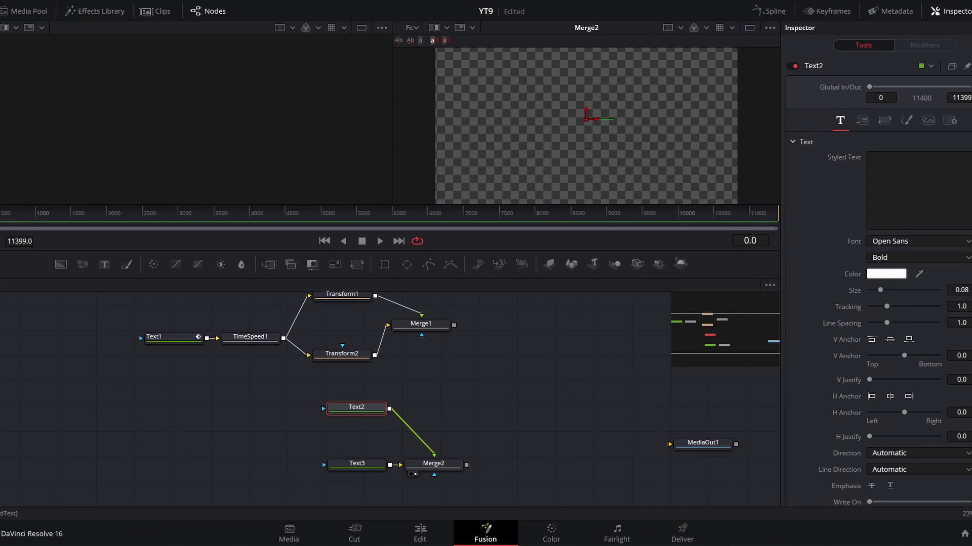
click(911, 189)
text(Welco)
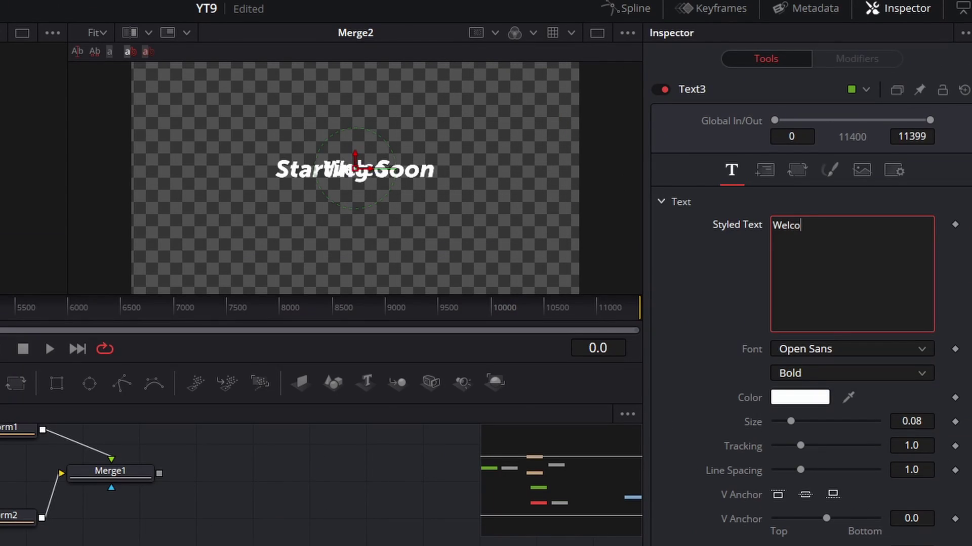
text(me to)
key(Return)
text(Streamboi Nation)
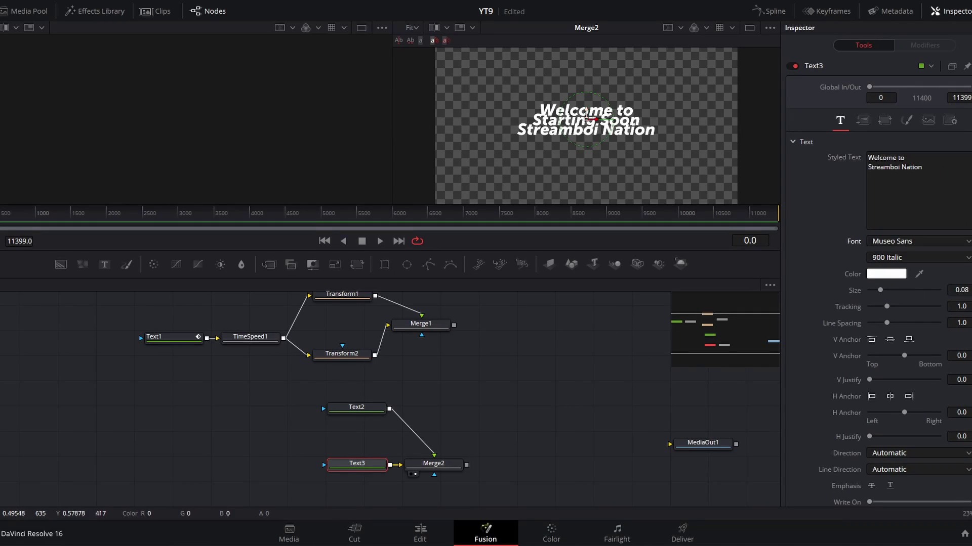
drag(586, 118, 587, 146)
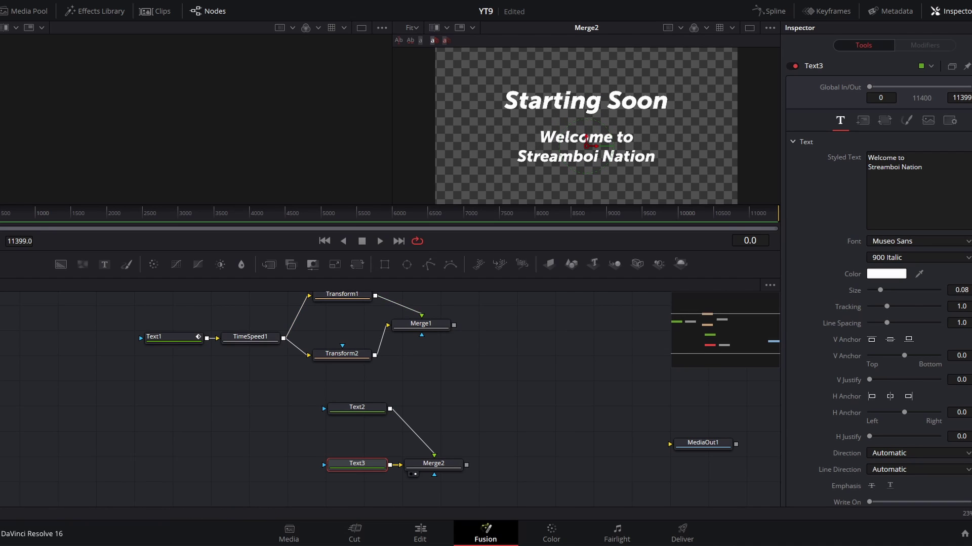
Step: Combine Merge1 as foreground over Merge2 with a third Merge node and show it in the viewer
drag(506, 374, 442, 373)
drag(389, 323, 402, 464)
key(2)
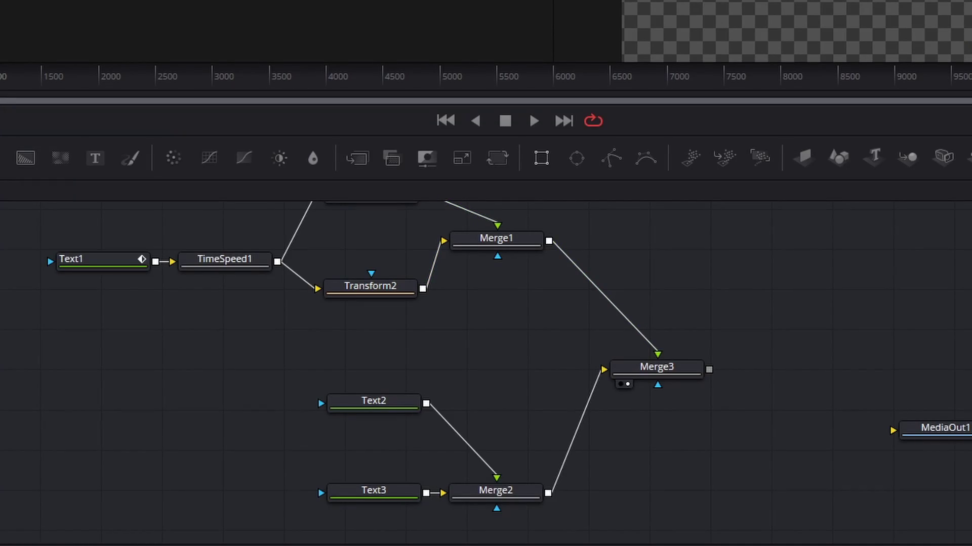
Step: Add a Rectangle mask node to the left of the merges, show it in the viewer, and move it down and widen it to about 0.8
click(541, 158)
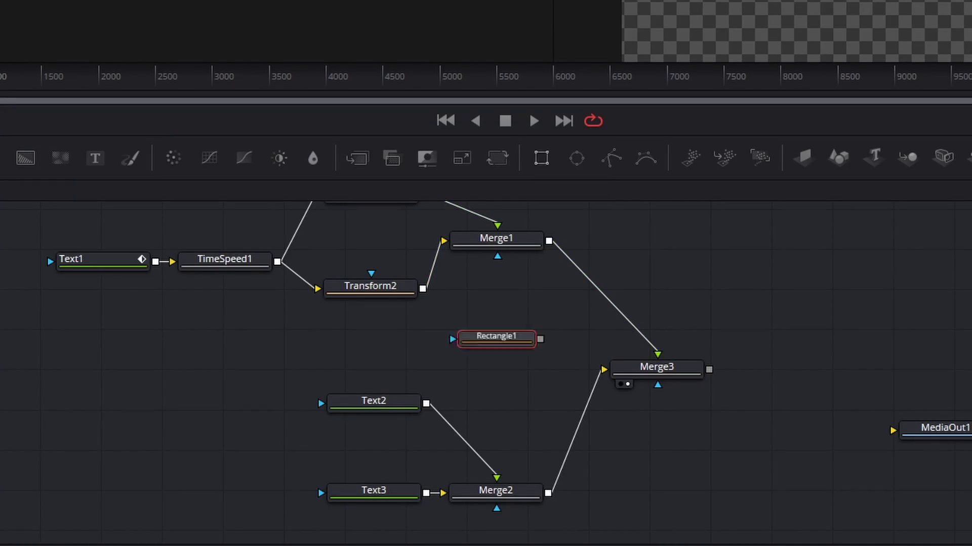
drag(495, 337, 193, 352)
key(1)
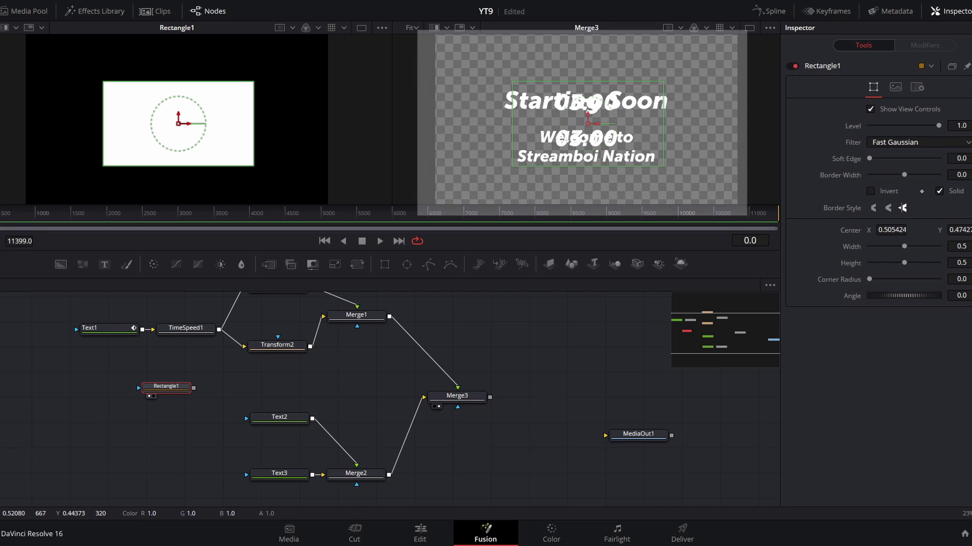
drag(178, 120, 178, 164)
drag(252, 200, 298, 200)
drag(189, 166, 185, 166)
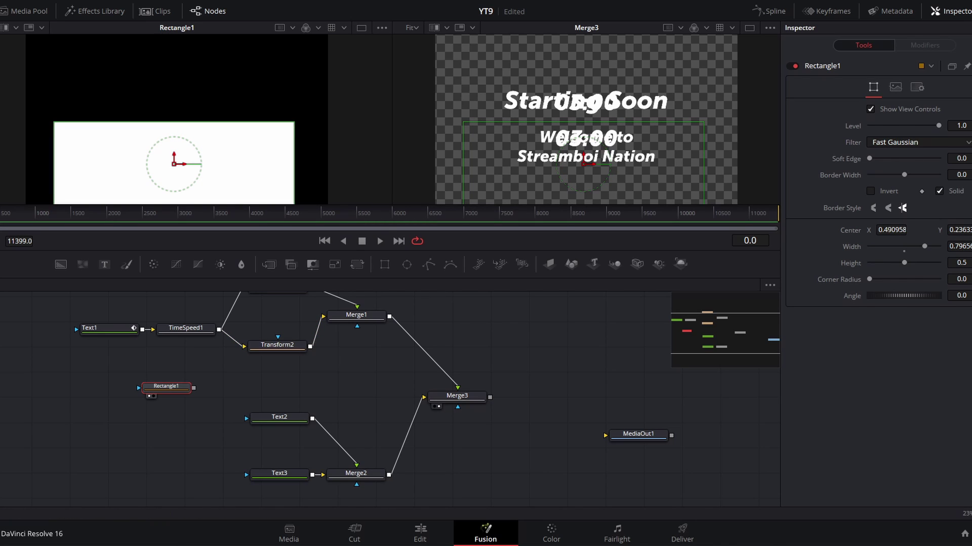
Step: Add a Transform node after Rectangle1
key(shift+space)
text(trans)
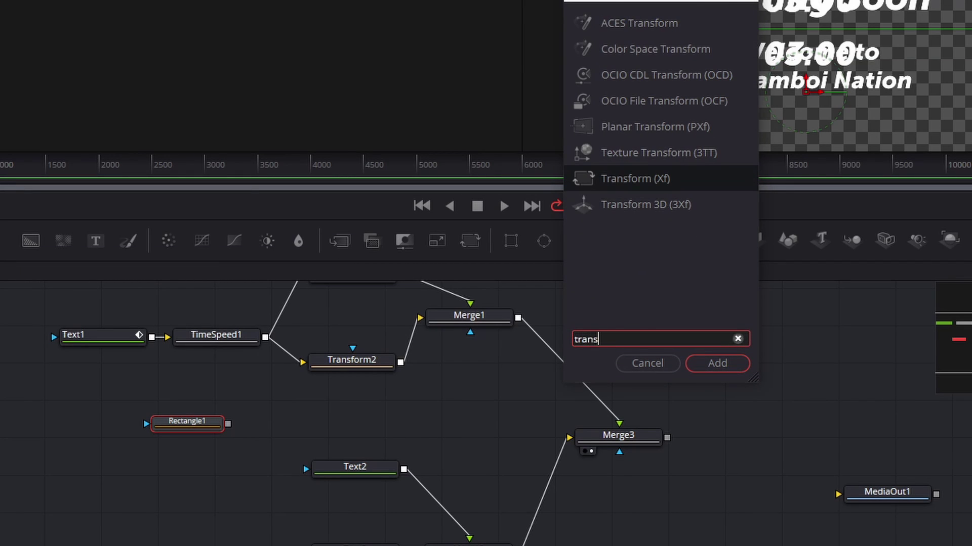
key(Return)
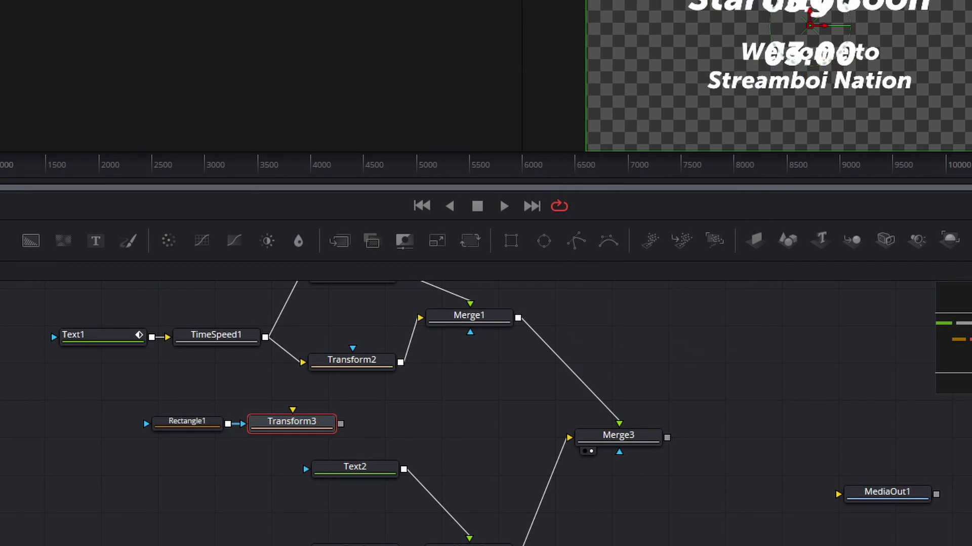
key(ctrl+shift+a)
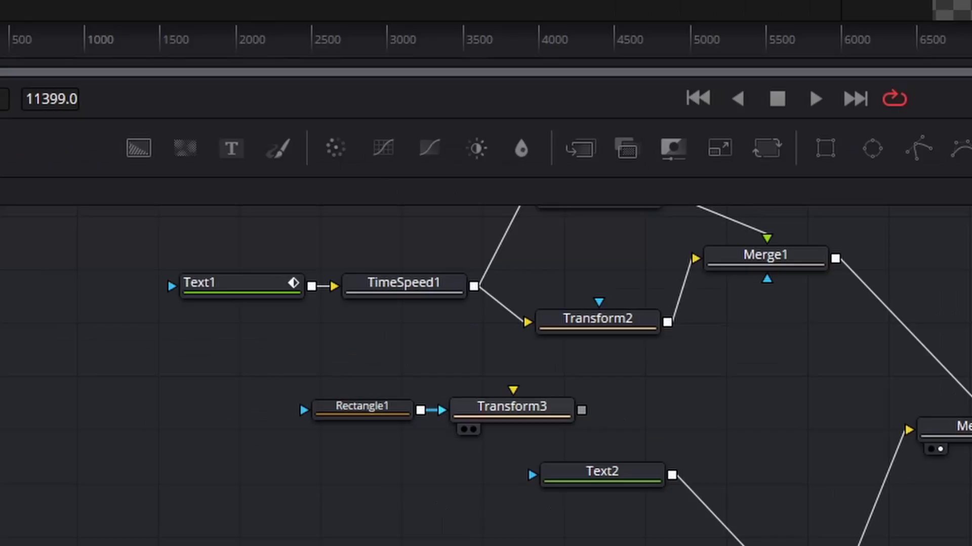
Step: Reconnect Rectangle1 to Transform3's yellow image input instead of its mask input, and show Transform3 in the viewer
drag(187, 421, 169, 418)
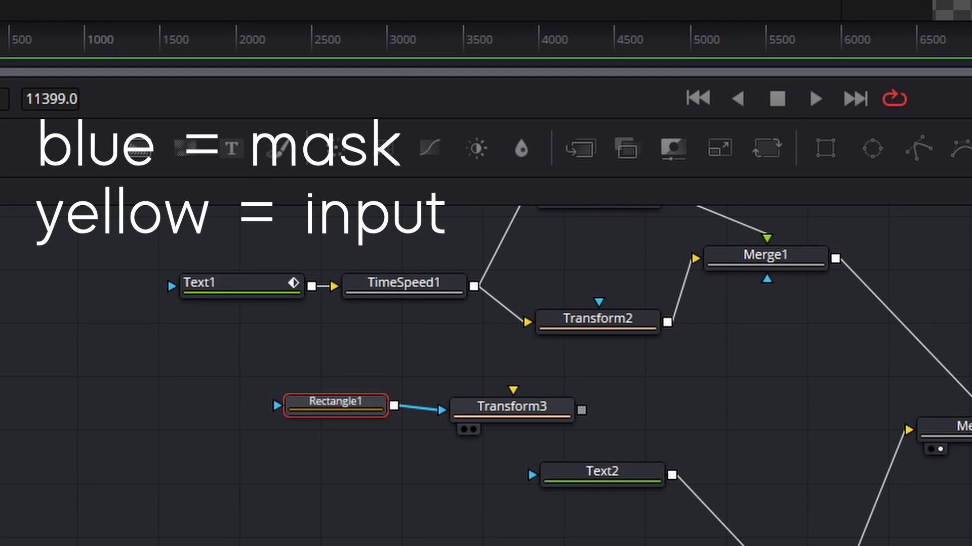
drag(438, 410, 434, 412)
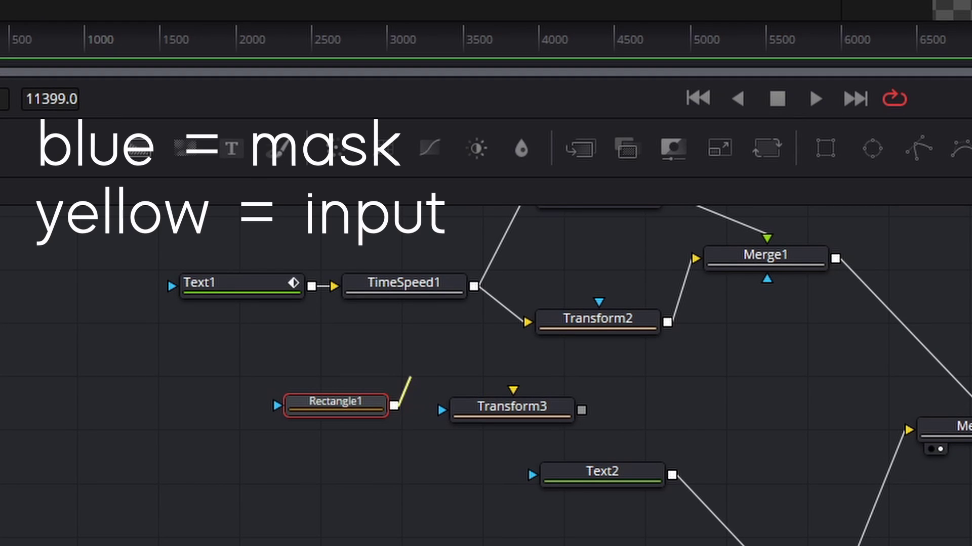
drag(410, 375, 513, 389)
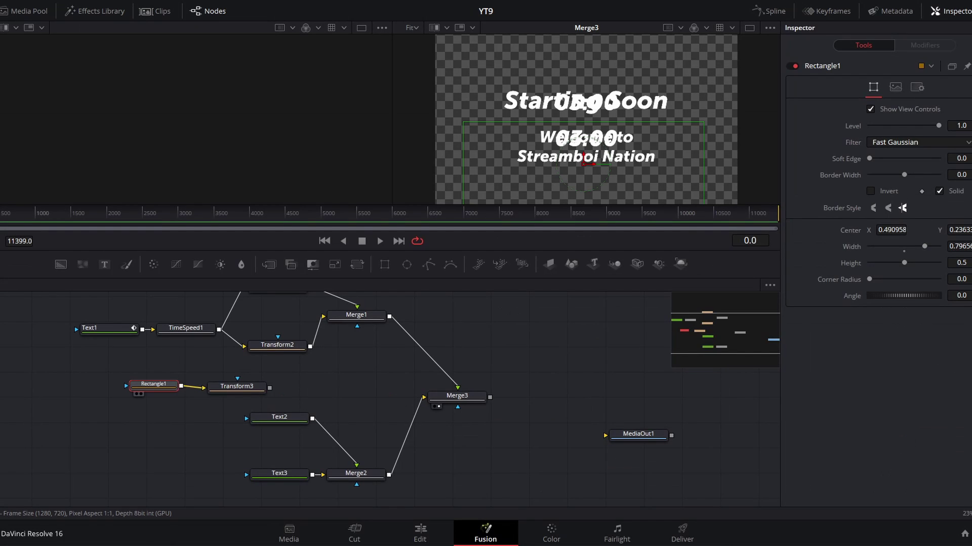
key(1)
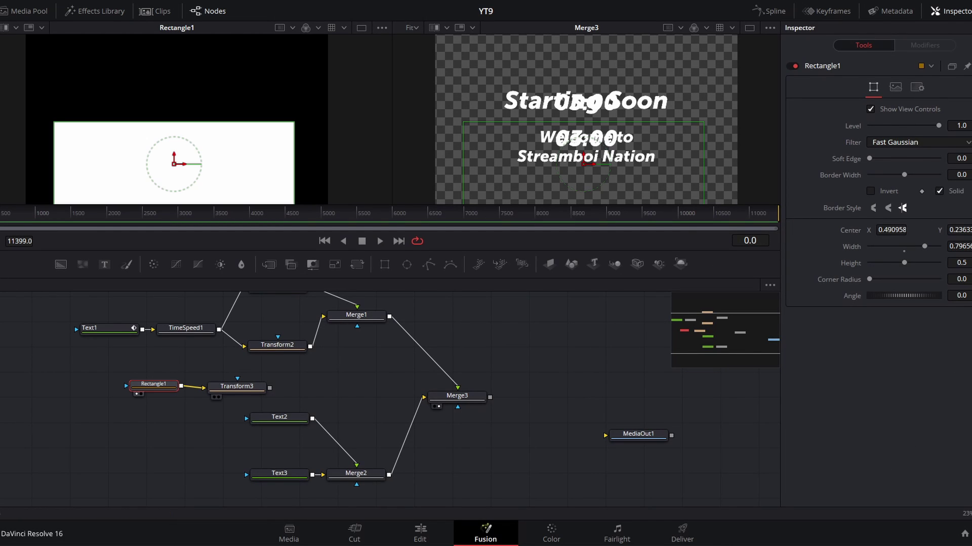
click(237, 387)
key(1)
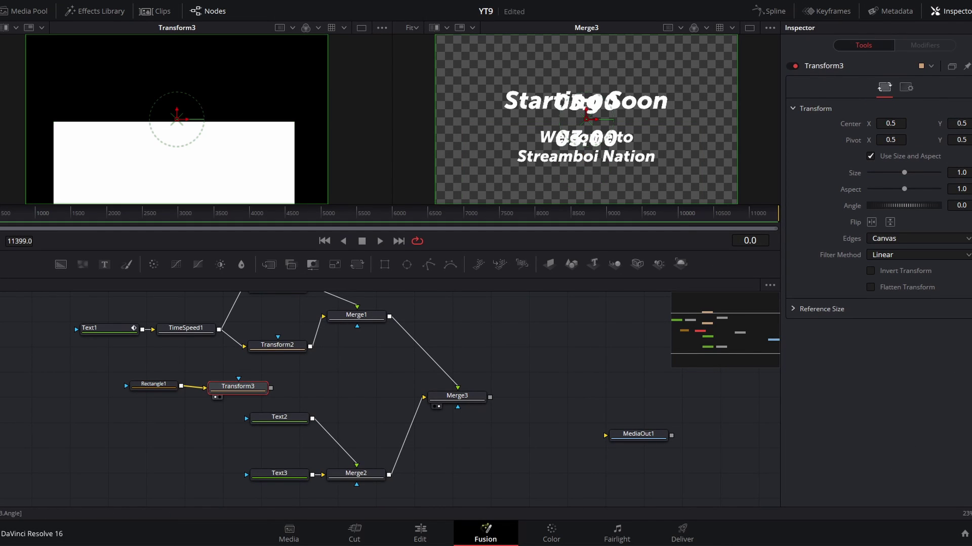
Step: Try rotating the rectangle with Transform3's angle in both directions, and undo the rotation
drag(904, 206, 850, 205)
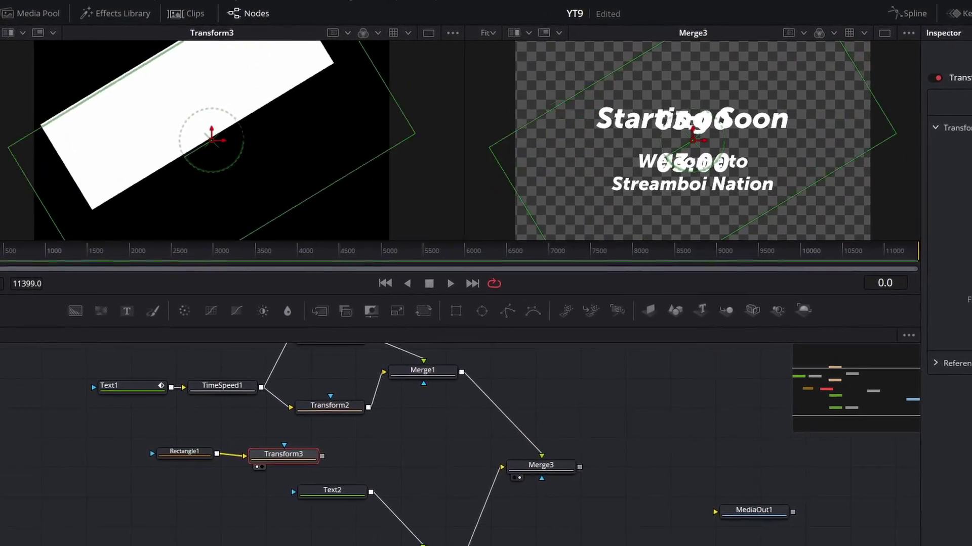
drag(971, 253, 931, 253)
drag(850, 210, 888, 211)
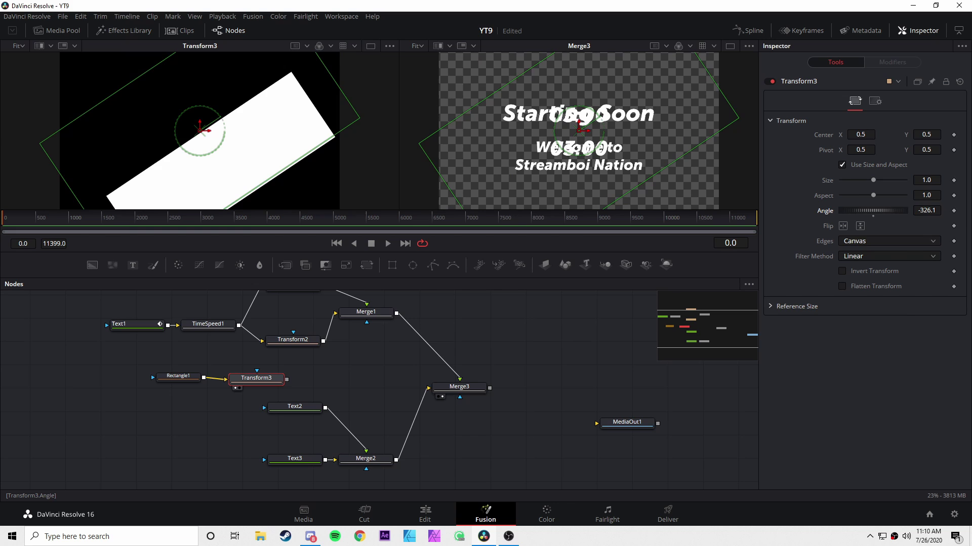
key(ctrl+z)
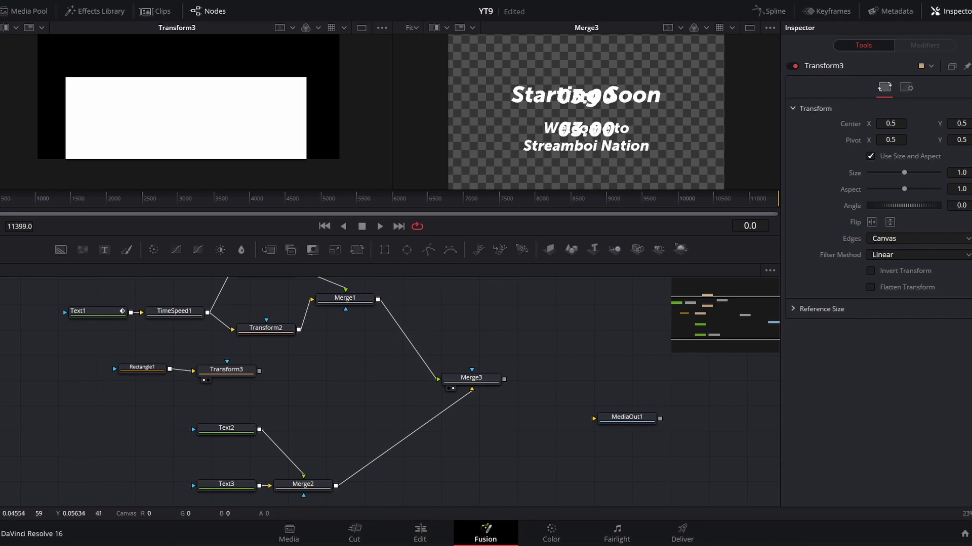
Step: Insert a Matte Control node after Merge1 and another after Merge2, both feeding Merge3
click(345, 298)
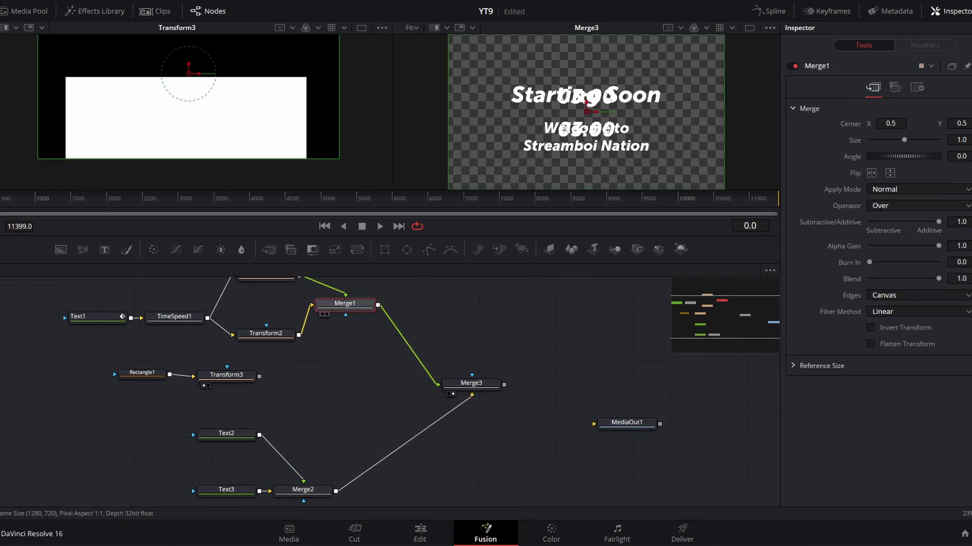
key(shift+space)
text(matte)
key(Return)
click(303, 490)
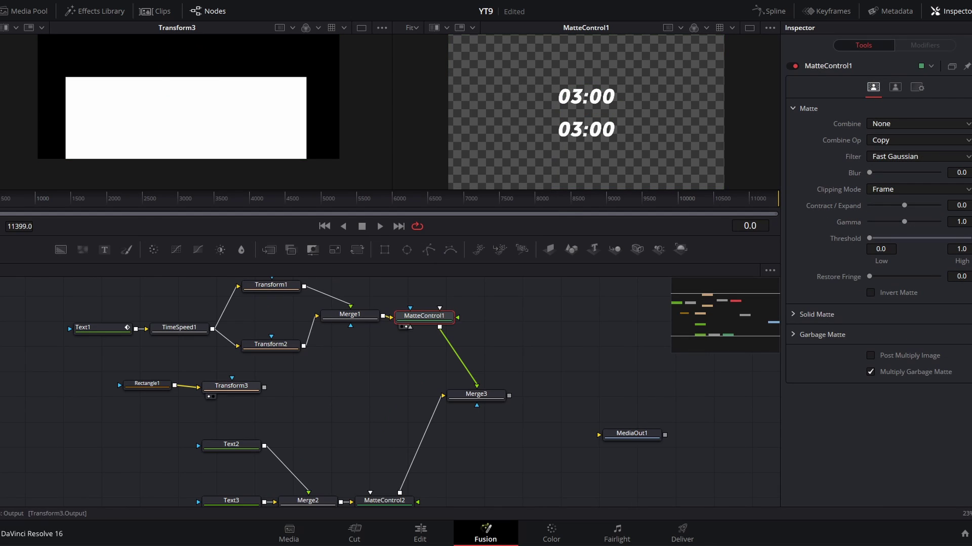
Step: Connect Transform3 to MatteControl1's garbage matte input and test the mask on the timer by rotating Transform3 slightly
drag(264, 387, 282, 387)
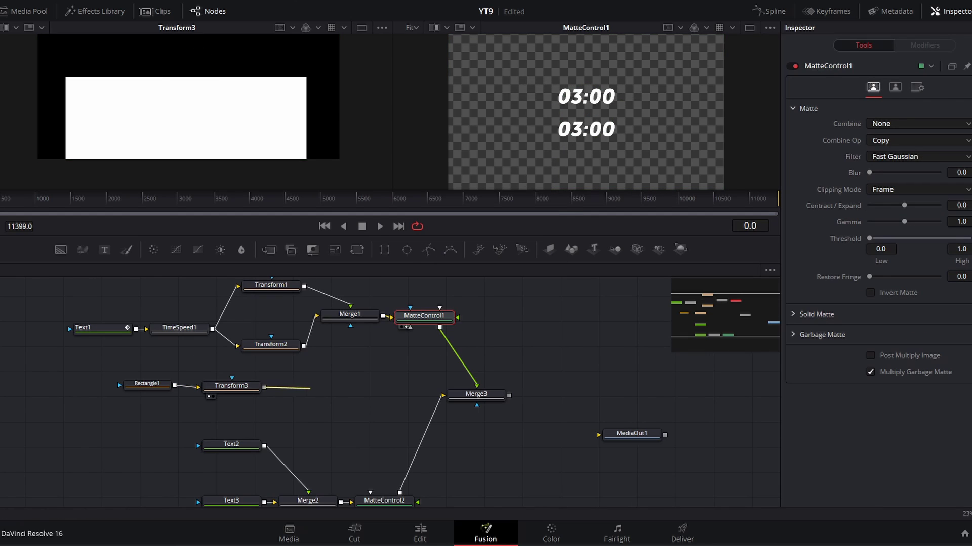
drag(356, 391, 410, 327)
click(231, 386)
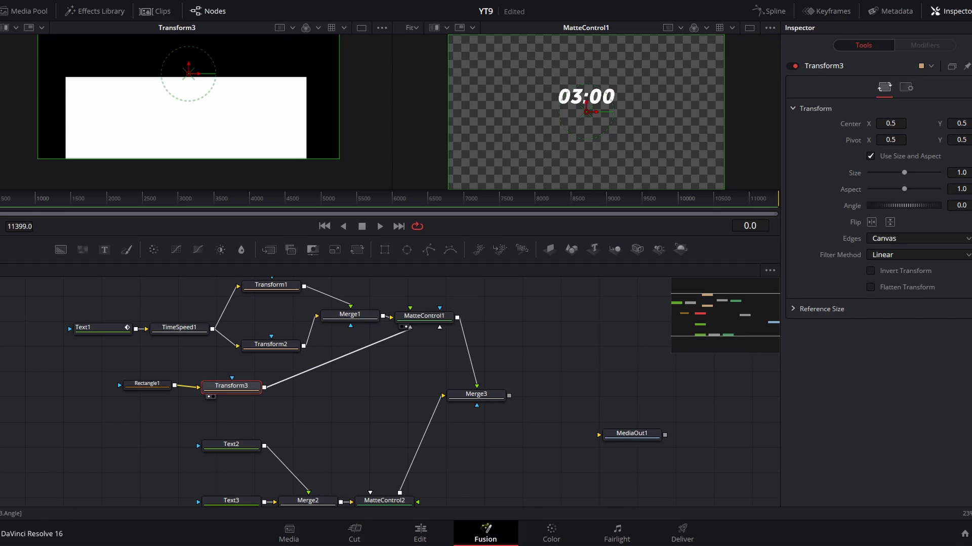
mouse_move(903, 205)
mouse_down()
mouse_move(941, 206)
mouse_move(867, 205)
mouse_move(889, 205)
mouse_up()
Step: Connect Transform3 to MatteControl2's garbage matte as well, show Merge3 in the viewer, and set Transform3's angle to about 2.6
drag(264, 388, 364, 458)
drag(470, 360, 480, 358)
key(2)
click(225, 351)
mouse_move(889, 205)
mouse_down()
mouse_move(902, 205)
mouse_move(851, 205)
mouse_move(912, 205)
mouse_move(886, 205)
mouse_up()
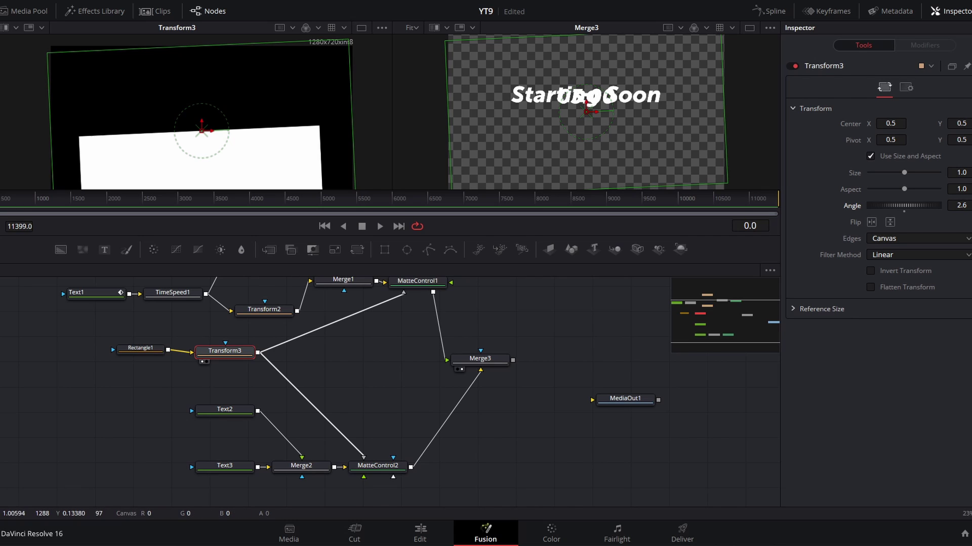
Step: Disconnect Transform3 from MatteControl2 and add another Transform node beside Transform3, fed by Transform3's output
click(344, 405)
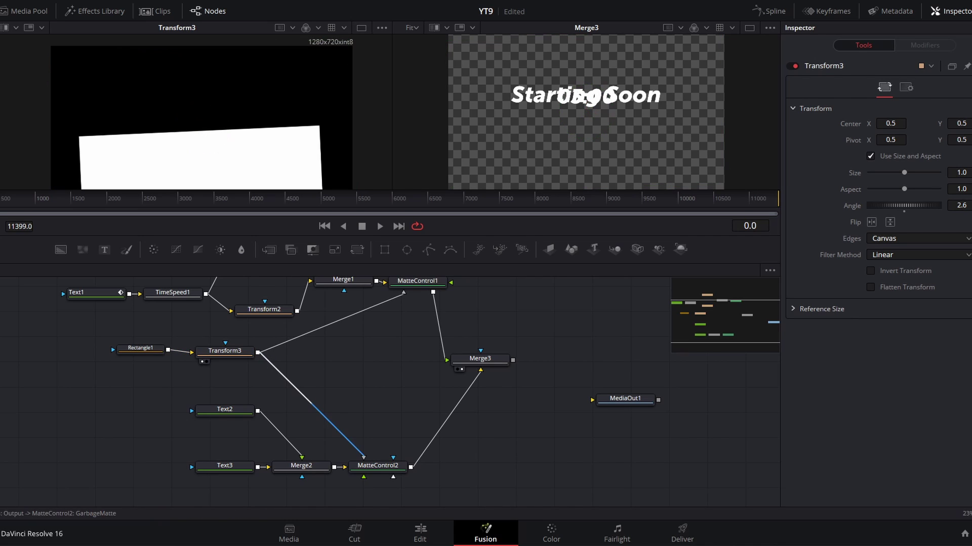
click(336, 429)
click(224, 352)
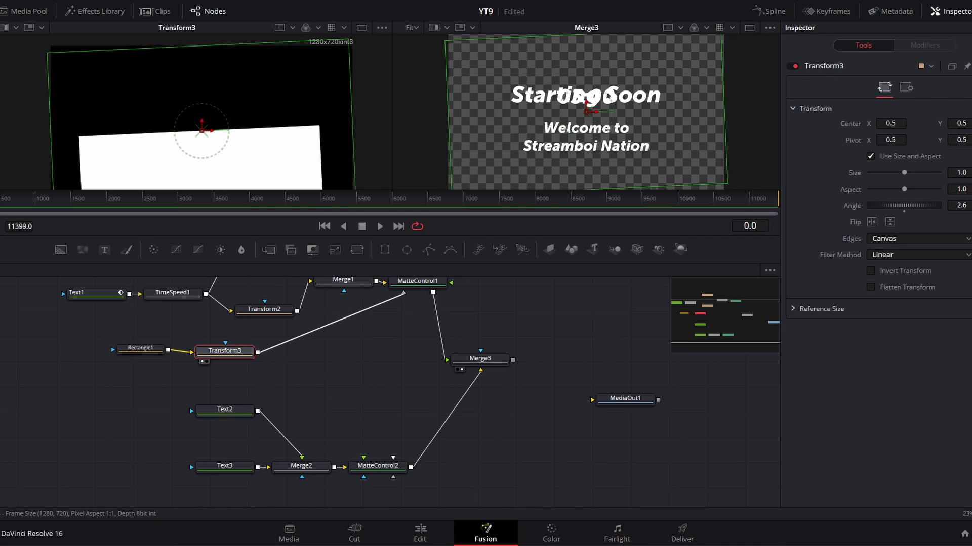
key(shift+space)
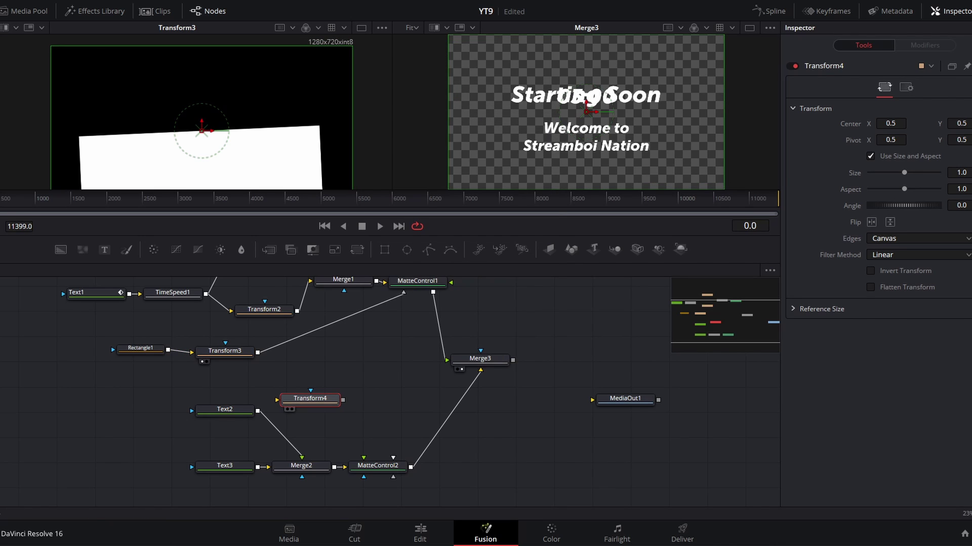
drag(311, 398, 320, 354)
drag(257, 353, 327, 354)
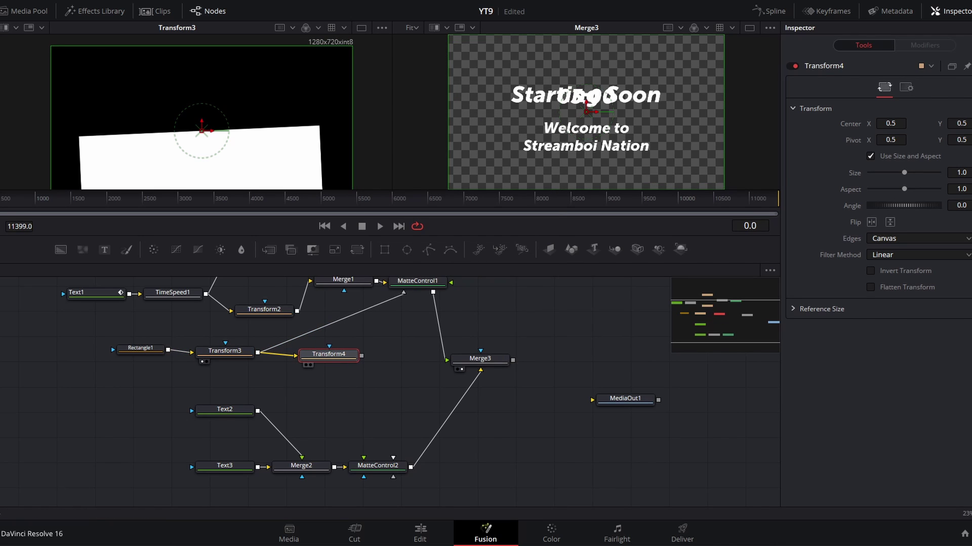
Step: Set Transform4's angle to 180 and connect its output to MatteControl2's garbage matte input
click(960, 205)
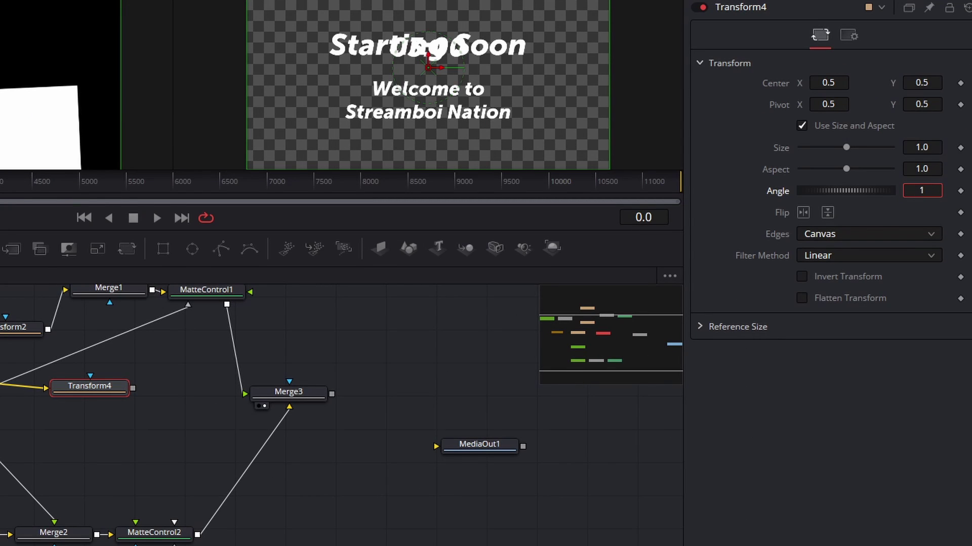
key(Tab)
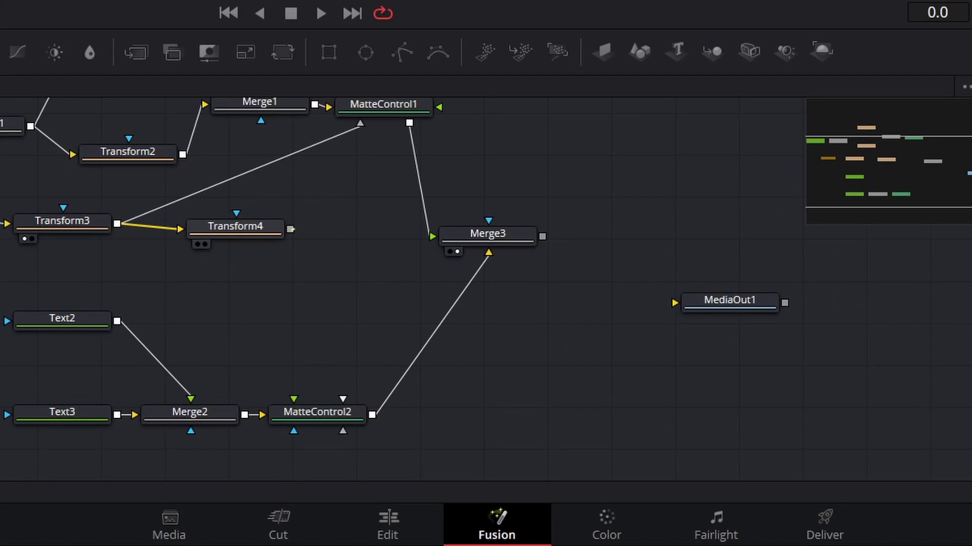
drag(132, 389, 169, 545)
drag(337, 430, 343, 431)
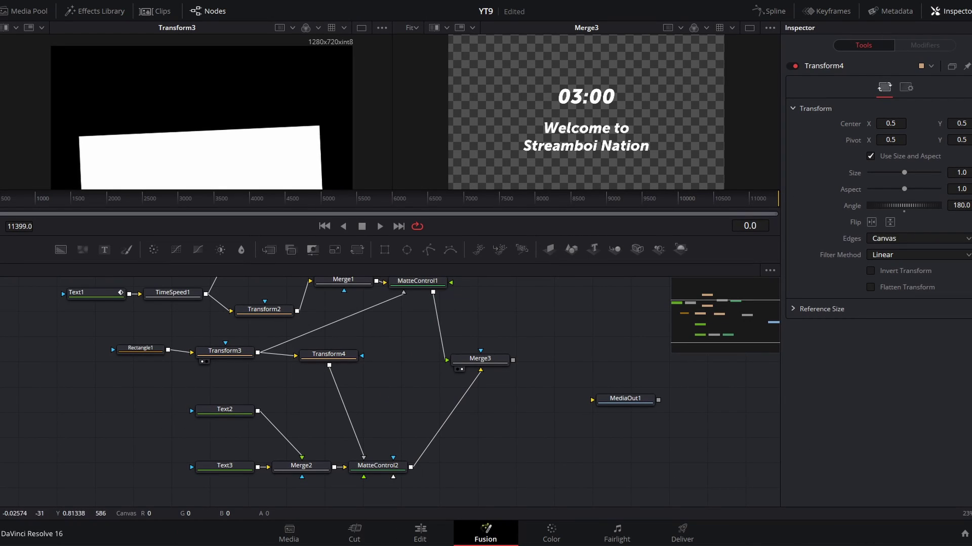
Step: Set Transform3's angle to 0.0 at frame 574 and keyframe it there
click(225, 352)
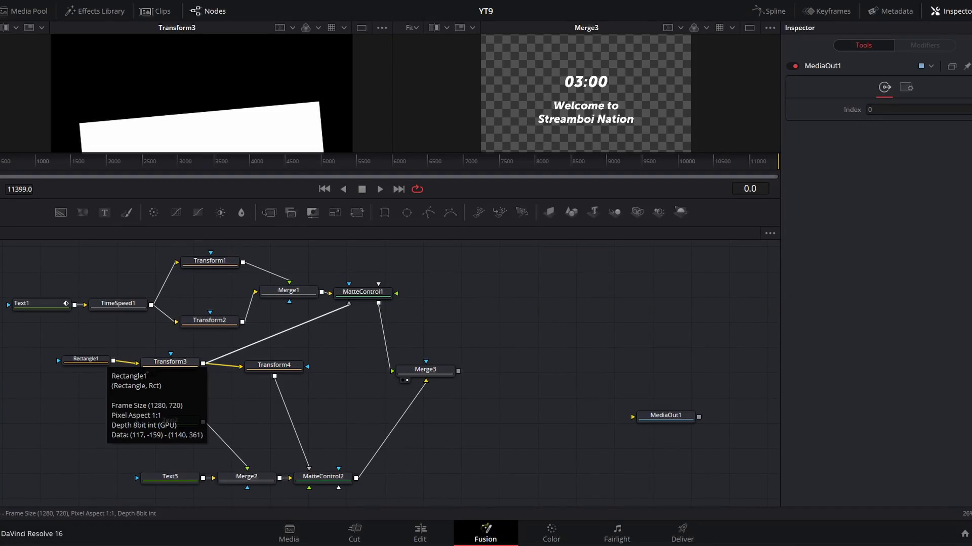
click(170, 361)
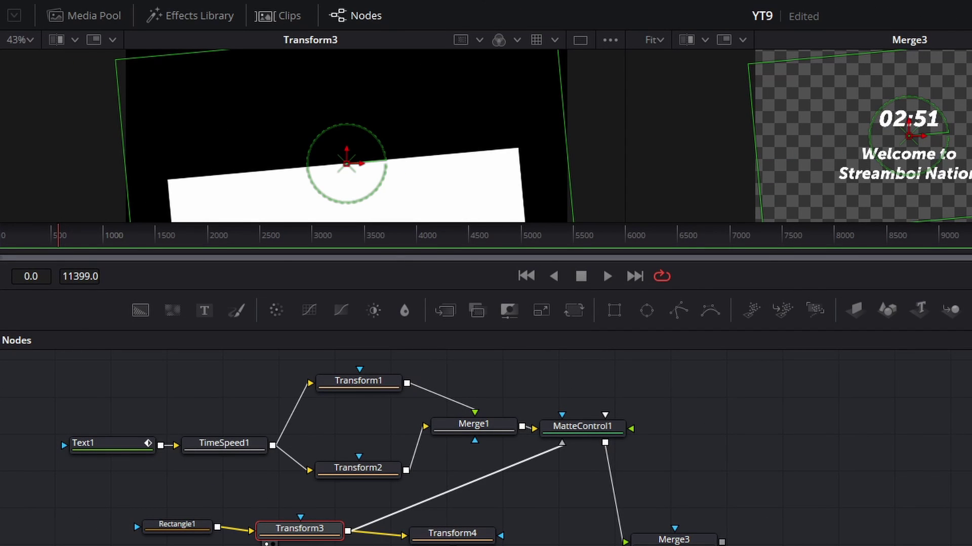
key(Return)
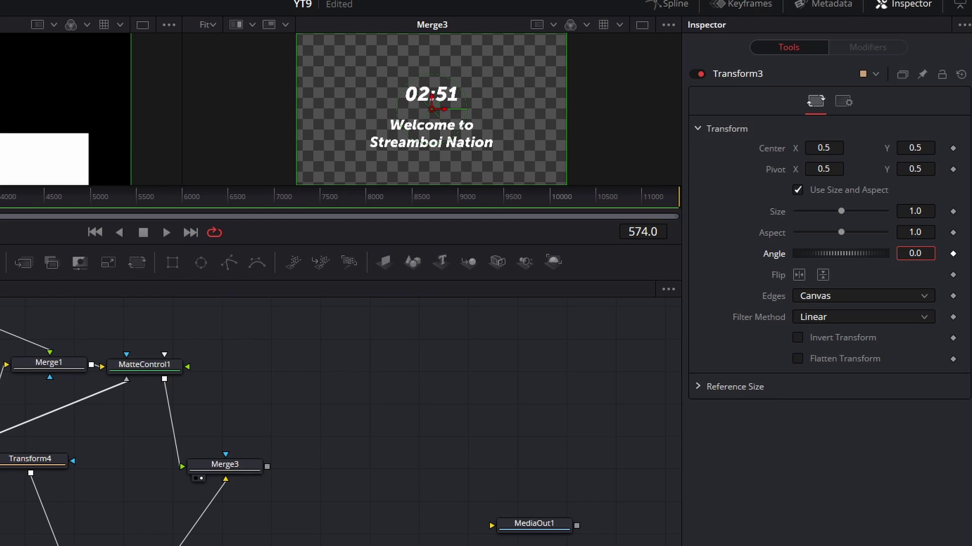
click(953, 254)
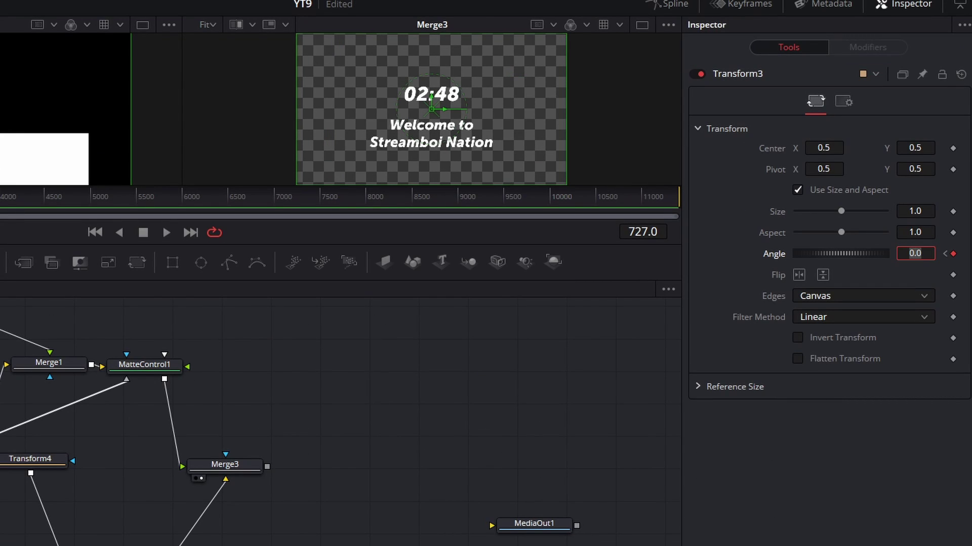
Step: Set Transform3's angle to -180 at frame 727 and add a holding keyframe for it at frame 1202
text(80)
key(Tab)
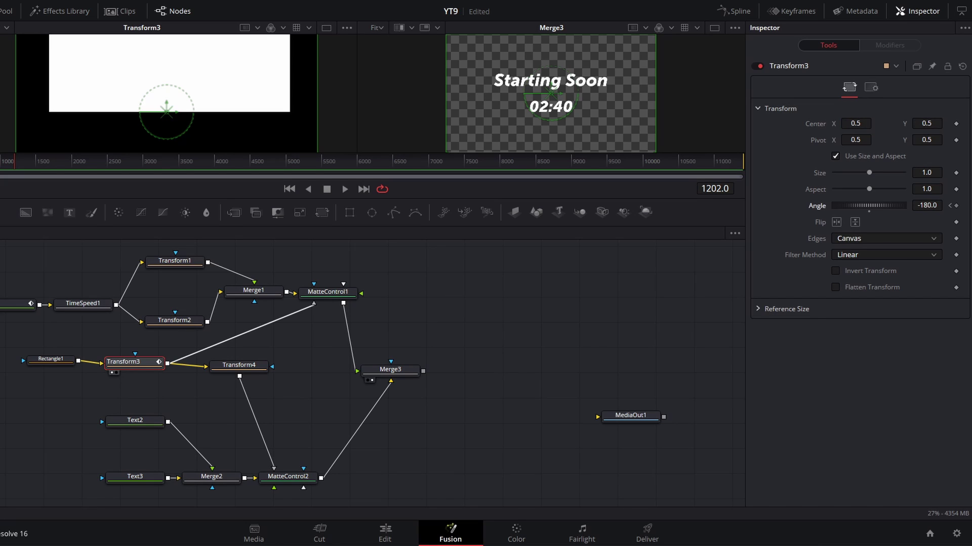
click(956, 205)
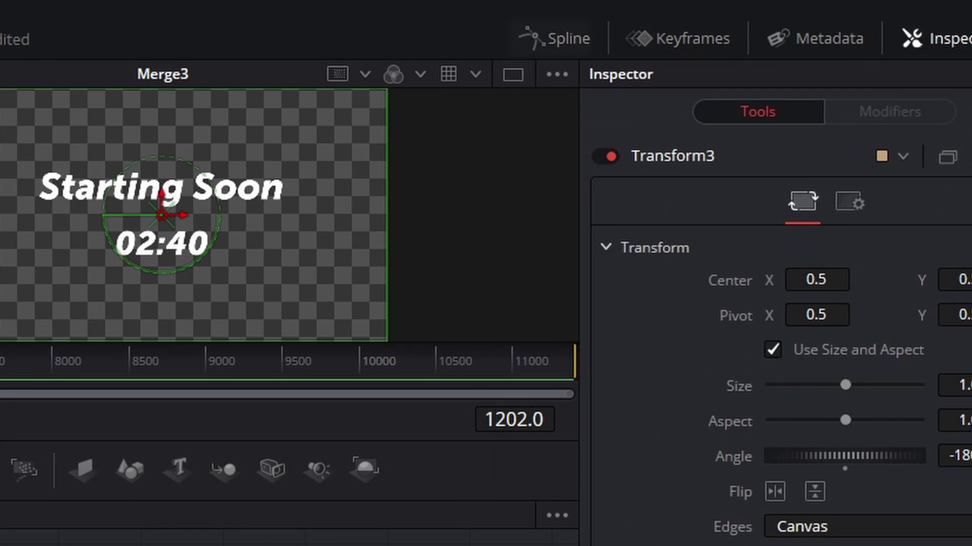
Step: Smooth Transform3's angle curve in the spline editor and set its ease in to 52.0 and ease out to 51.0
click(555, 39)
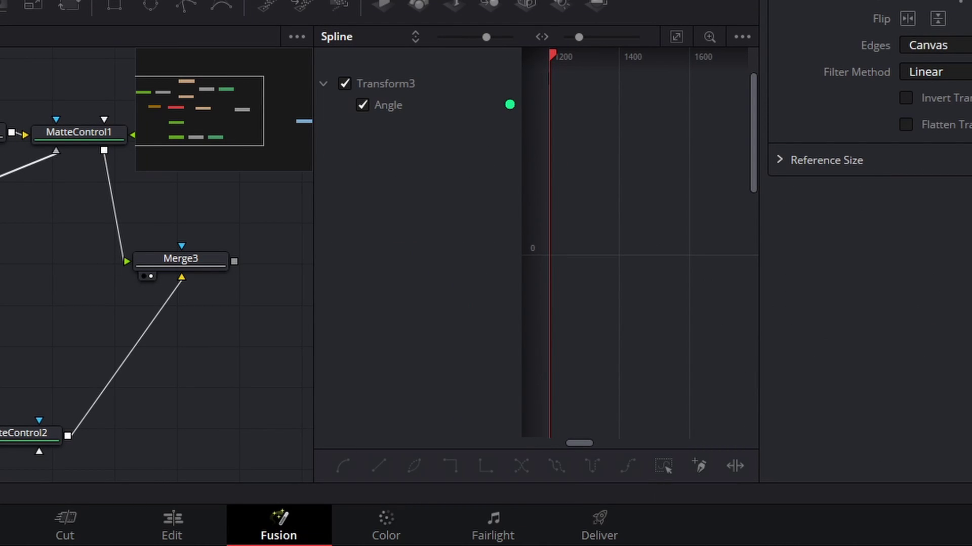
click(676, 36)
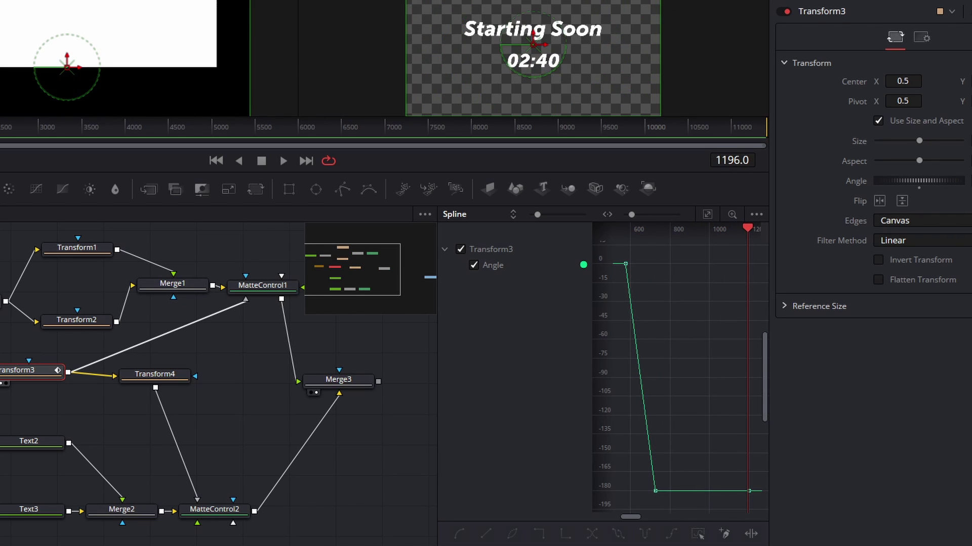
drag(618, 249, 678, 505)
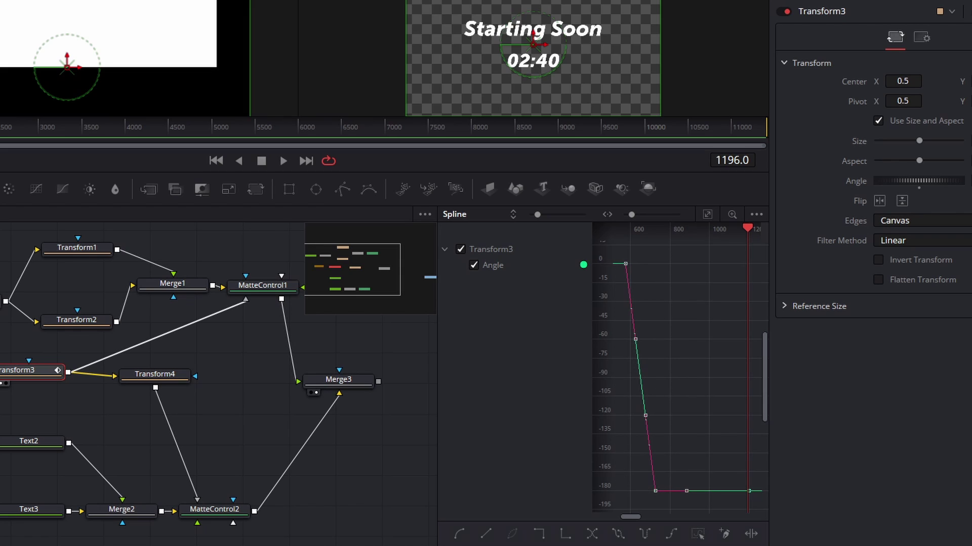
key(s)
key(t)
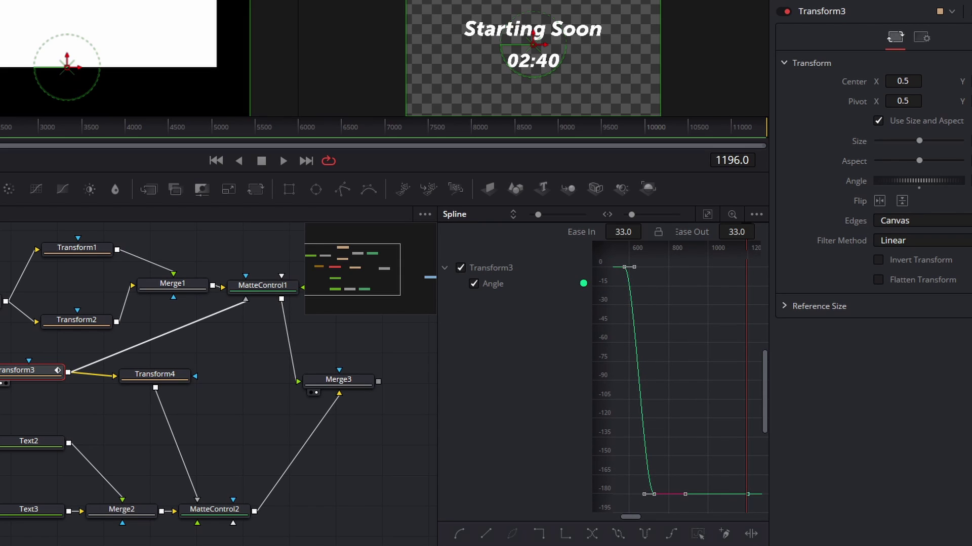
drag(636, 231, 645, 230)
drag(743, 231, 747, 230)
Step: Select Transform3's angle keyframes and loop them relatively so the 180-degree turn keeps repeating along the timeline
drag(761, 513, 596, 273)
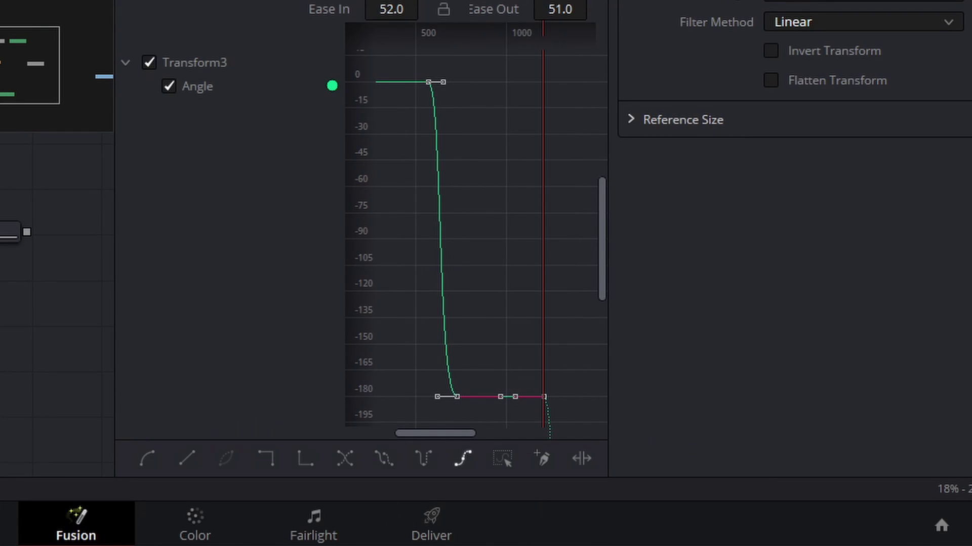
scroll(486, 237, down, 2)
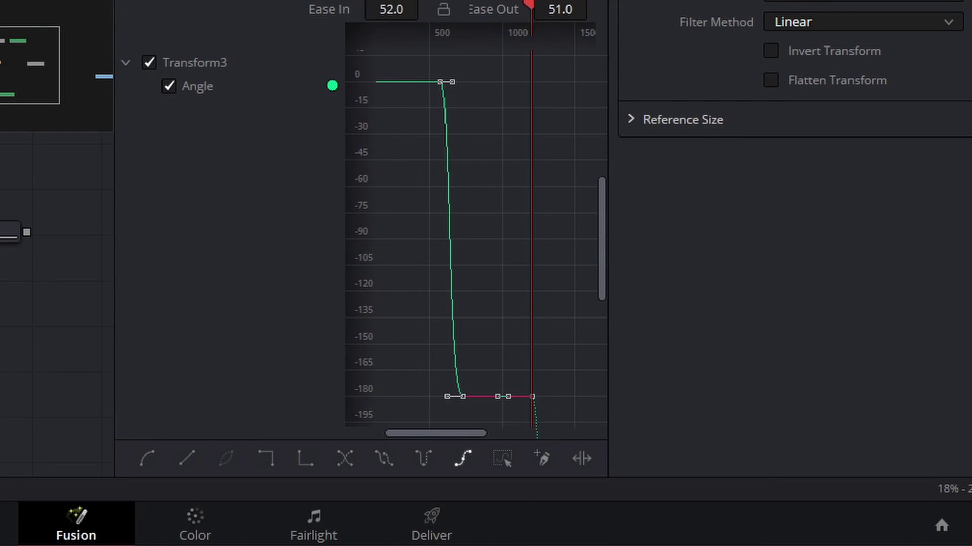
scroll(476, 230, down, 3)
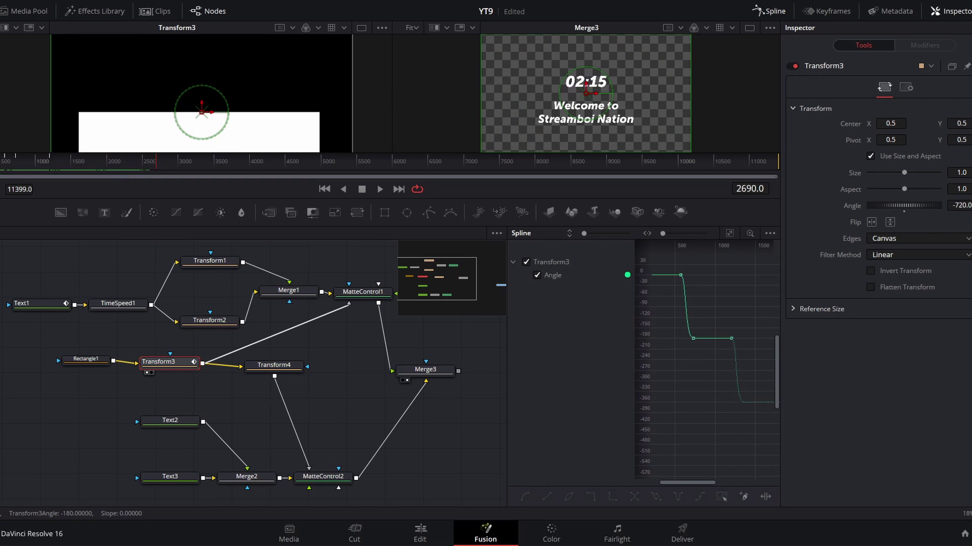
drag(693, 338, 714, 338)
drag(744, 373, 709, 338)
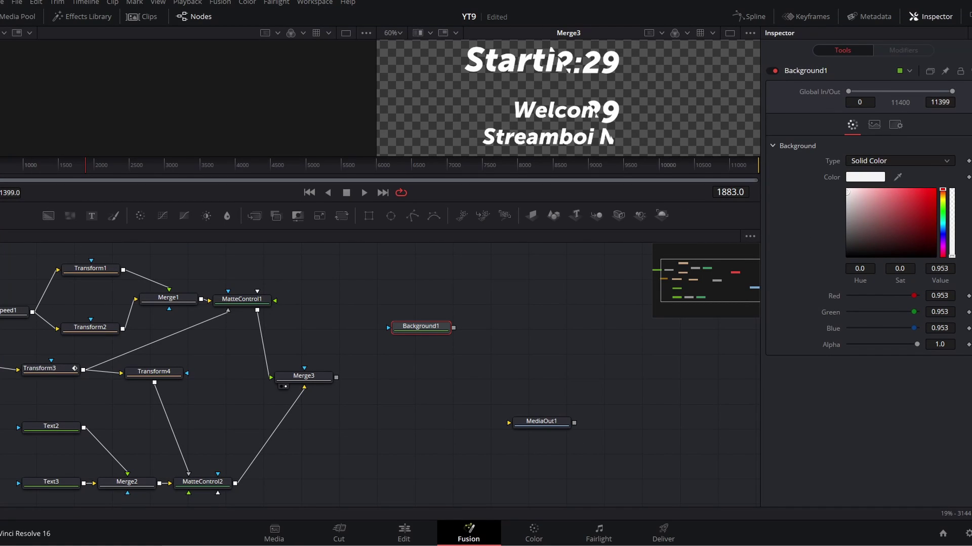
Step: Mask Background1 with a rectangle and reduce it to a thin horizontal bar with a height of about 0.037
drag(421, 327, 422, 332)
click(369, 216)
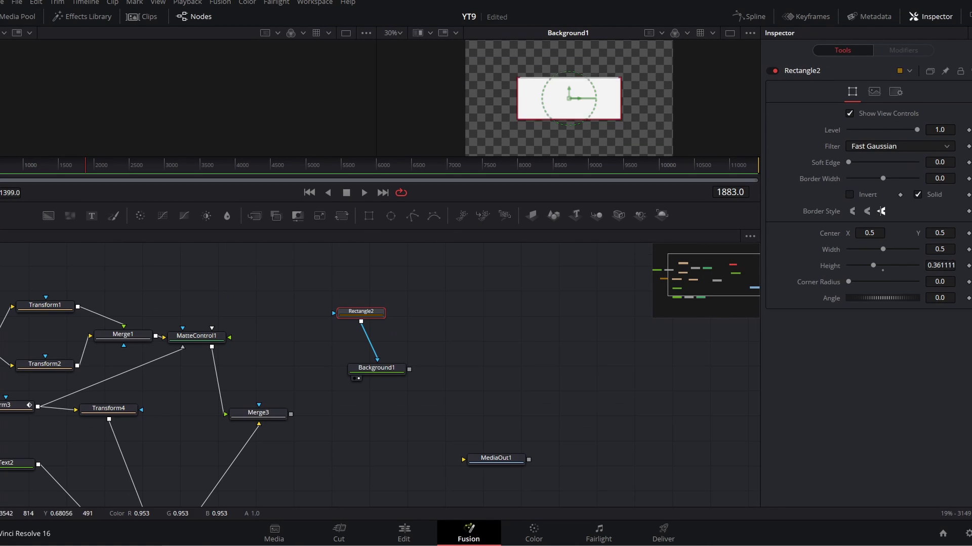
drag(597, 77, 607, 97)
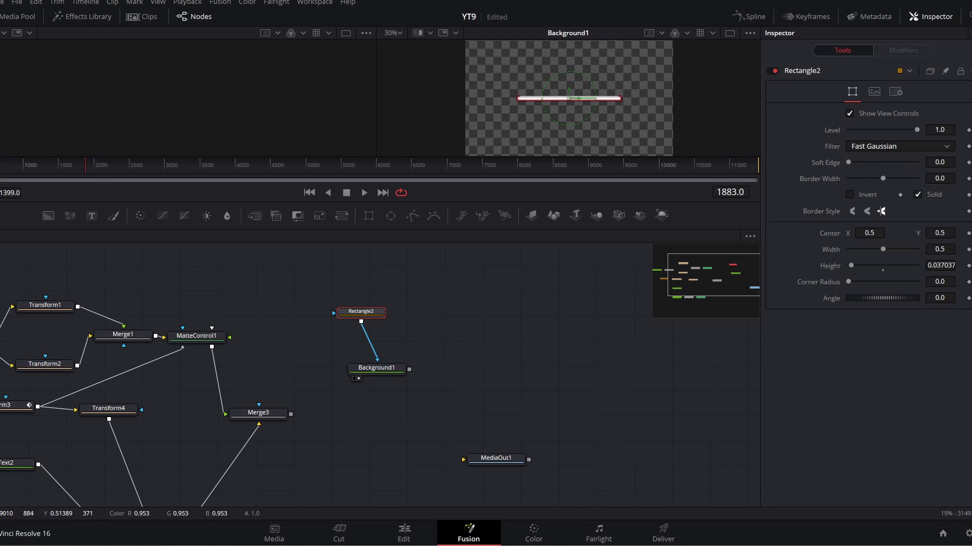
Step: Merge Background1 over Merge3's output and reshape Rectangle2 to about 0.63 wide and 0.0185 high with rounded corners
drag(409, 354, 292, 399)
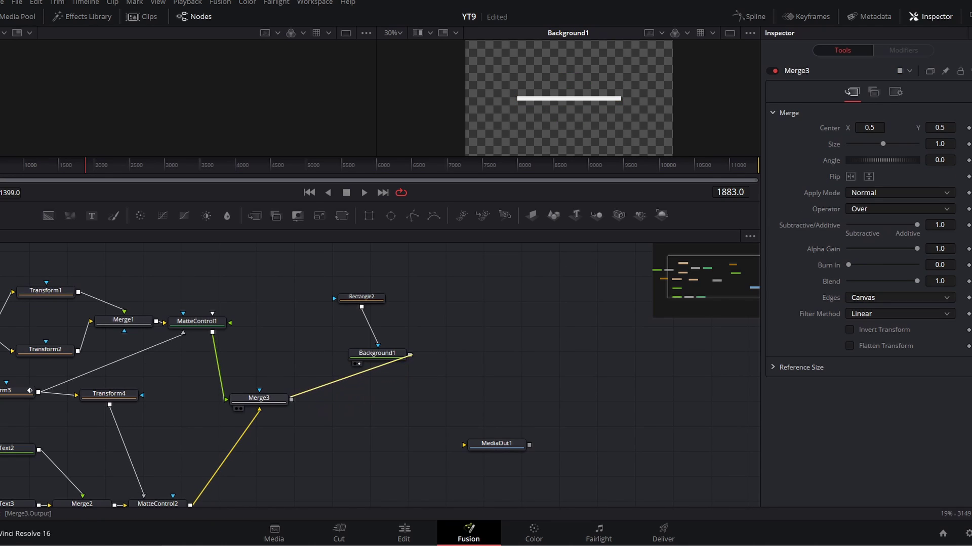
key(2)
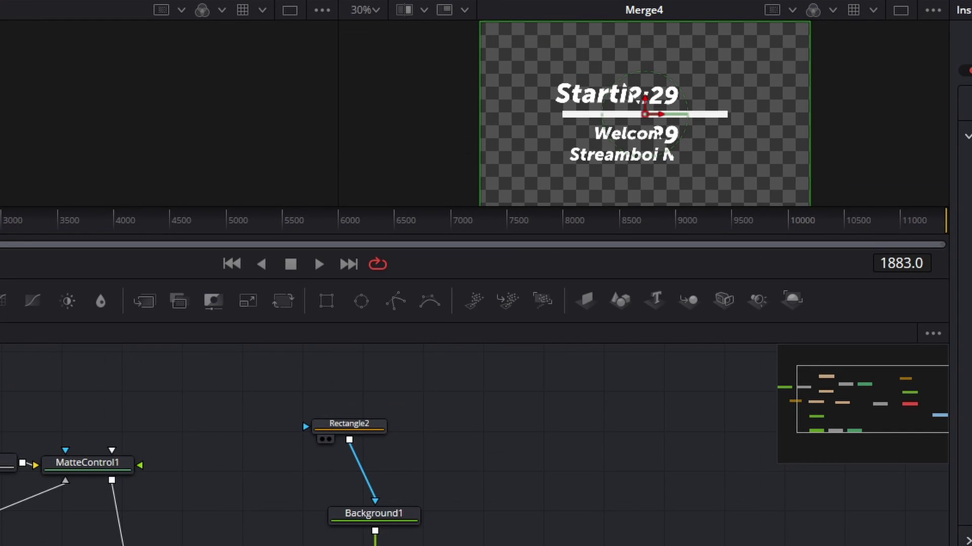
click(362, 298)
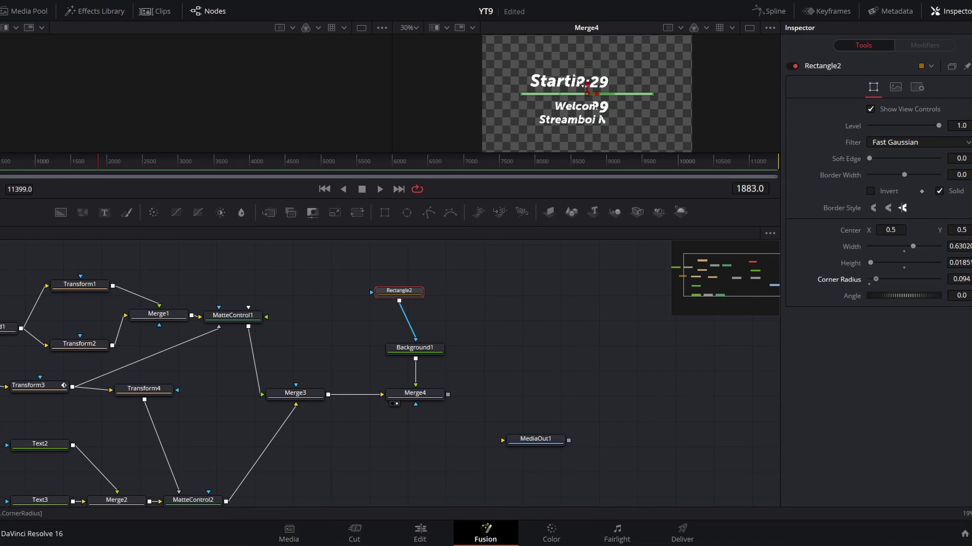
drag(875, 279, 888, 280)
Step: Insert a Transform node between Background1 and Merge4 and enable an expression on its angle
click(506, 354)
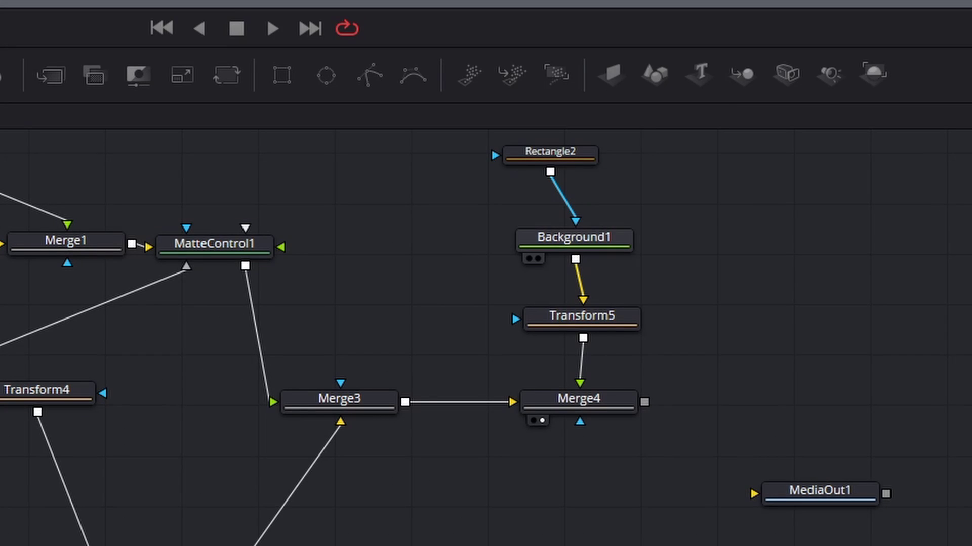
click(582, 318)
click(582, 319)
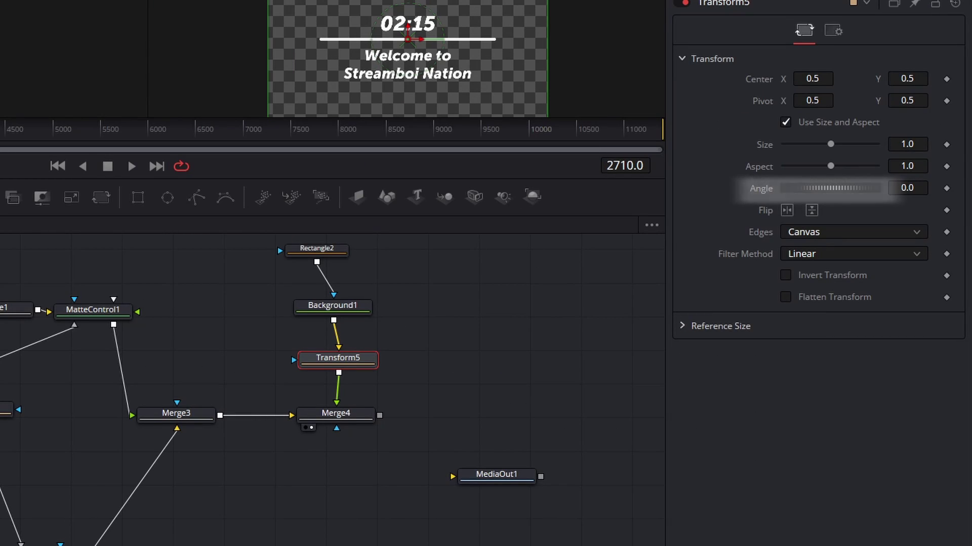
right_click(851, 207)
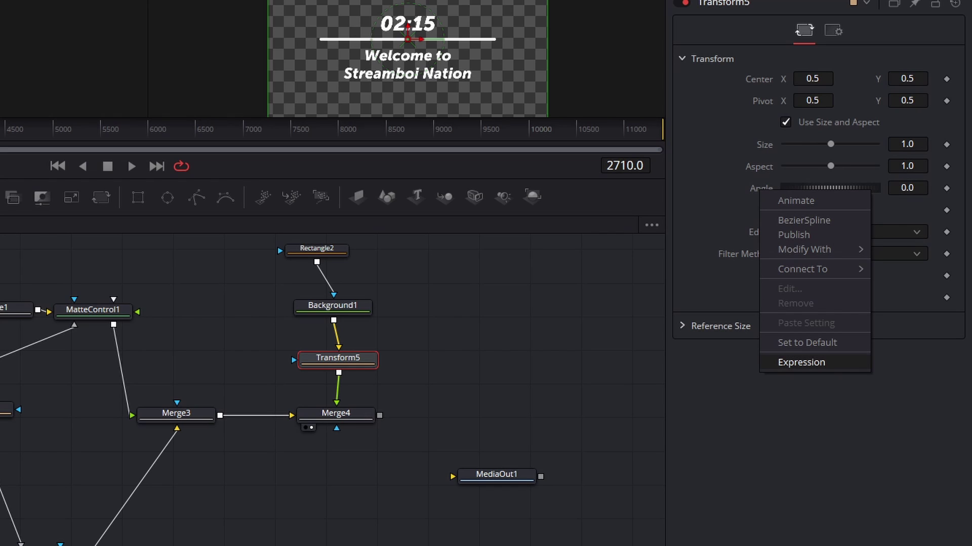
click(801, 362)
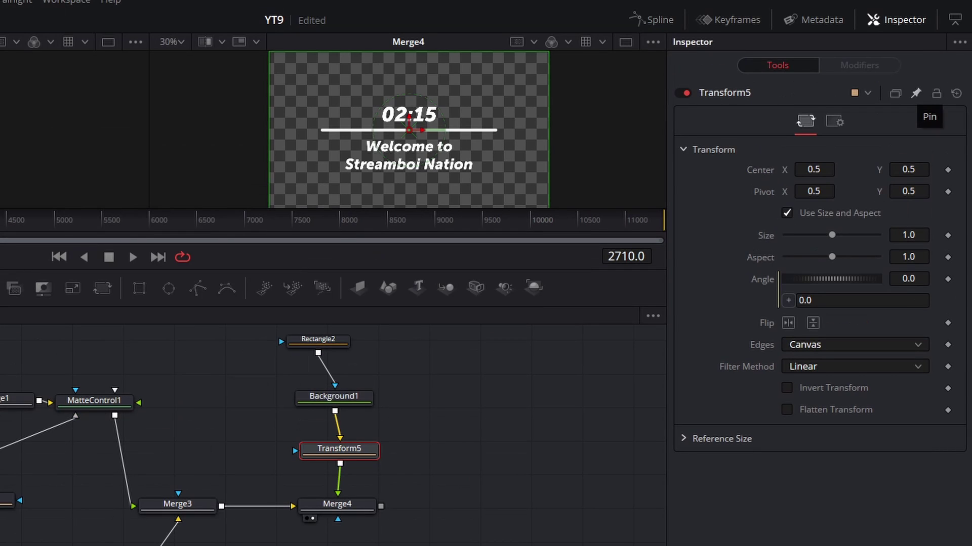
Step: Pin Transform5's settings and link its angle expression to Transform3's angle
click(916, 93)
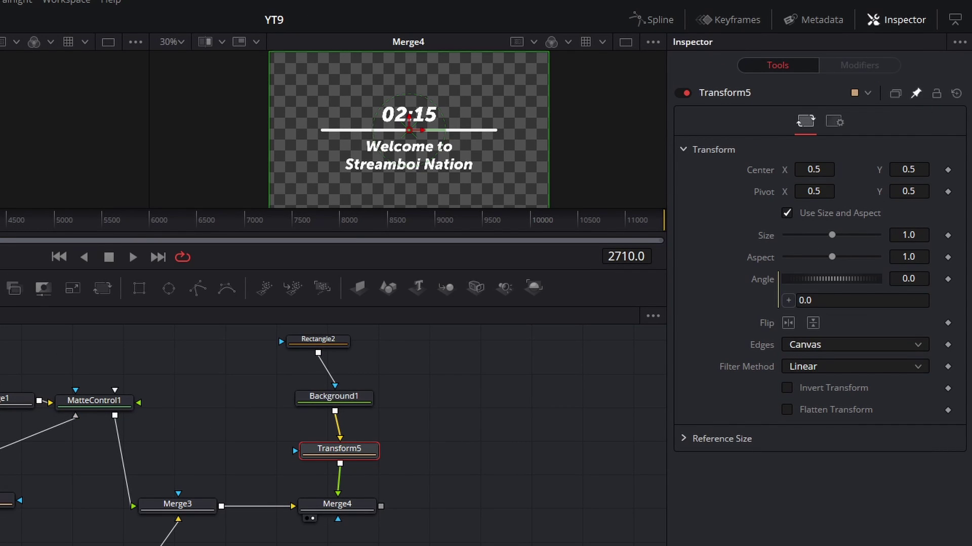
click(95, 400)
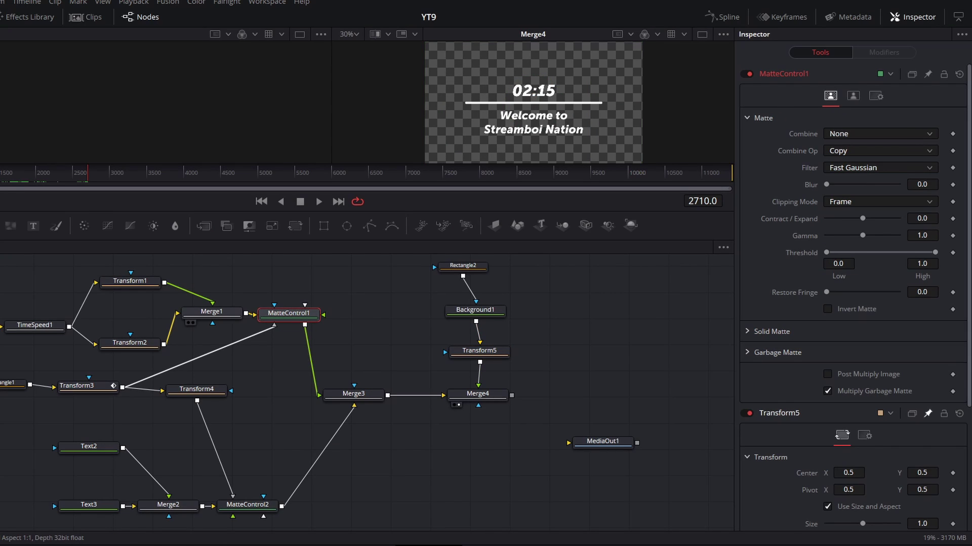
click(211, 312)
click(129, 343)
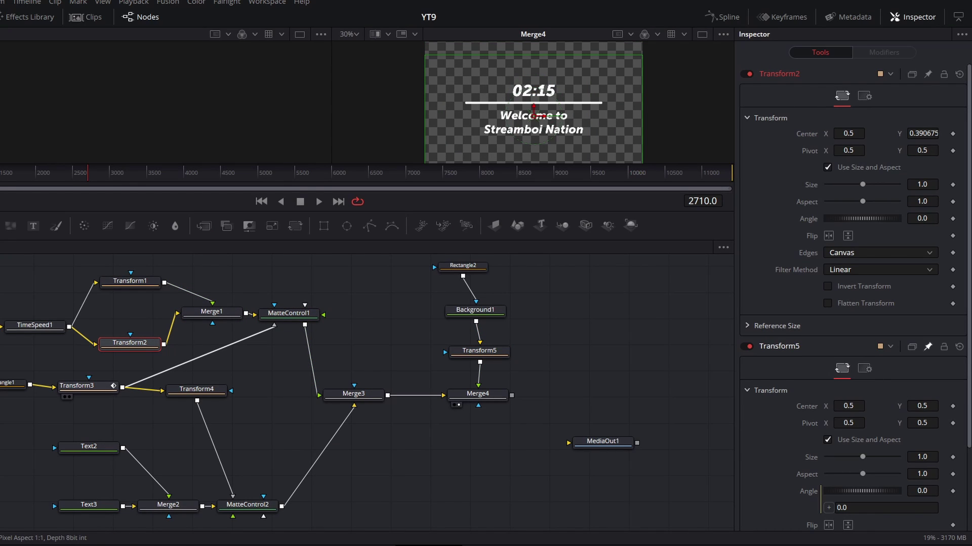
click(88, 387)
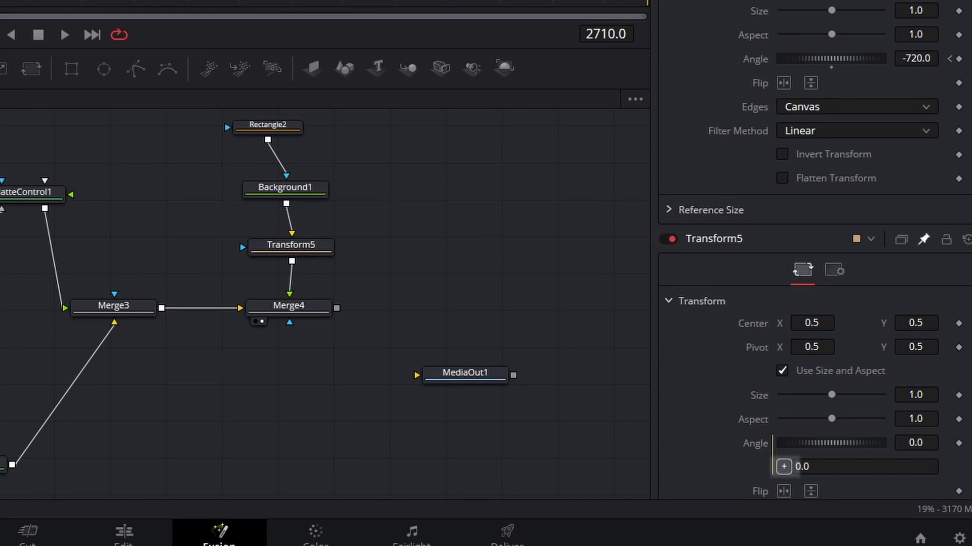
drag(783, 466, 756, 59)
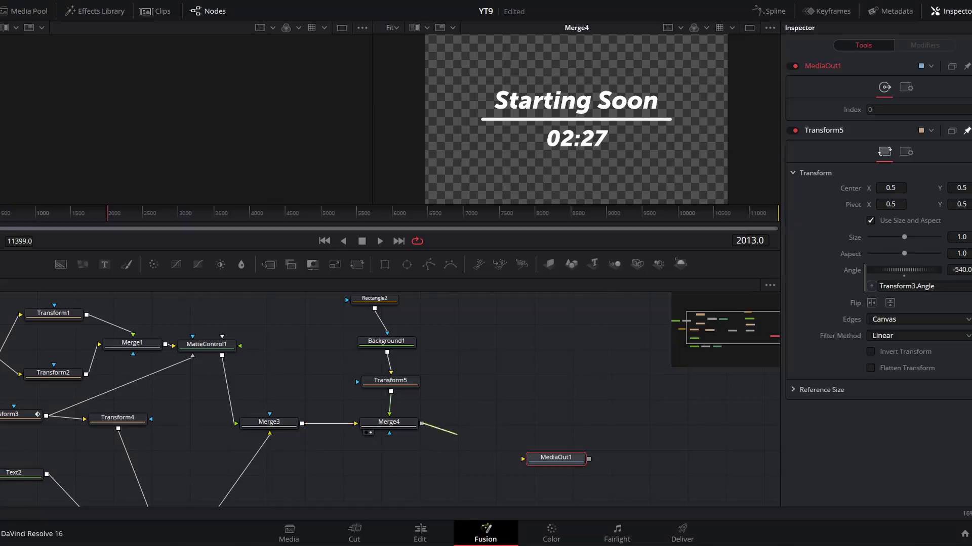
Step: Connect Merge4's output to MediaOut1 and insert a Transform node between them
drag(462, 435, 545, 457)
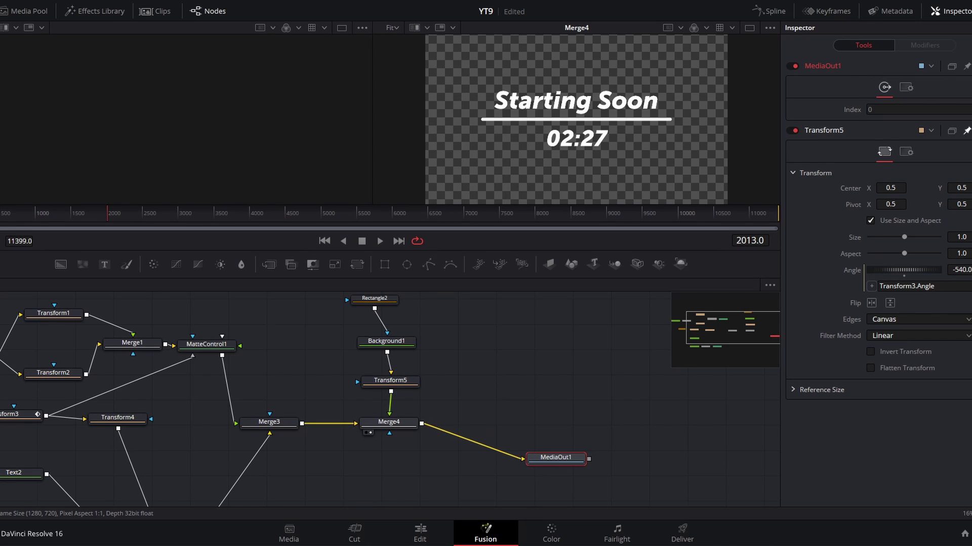
click(389, 422)
key(shift+space)
text(transf)
key(Return)
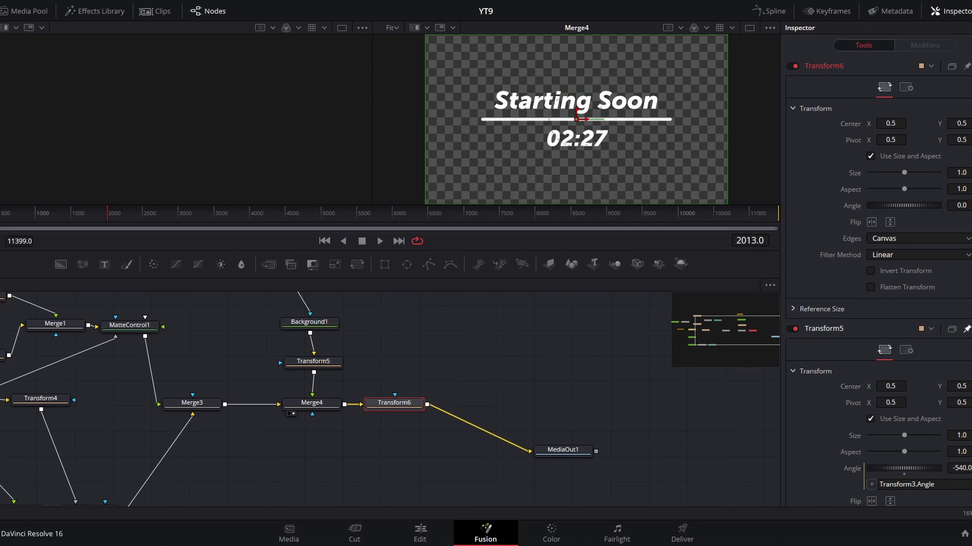
Step: Scale the text and line down with Transform6, move them slightly up, and scrub through the animation
key(2)
drag(904, 172, 896, 172)
drag(576, 113, 577, 105)
drag(108, 213, 135, 213)
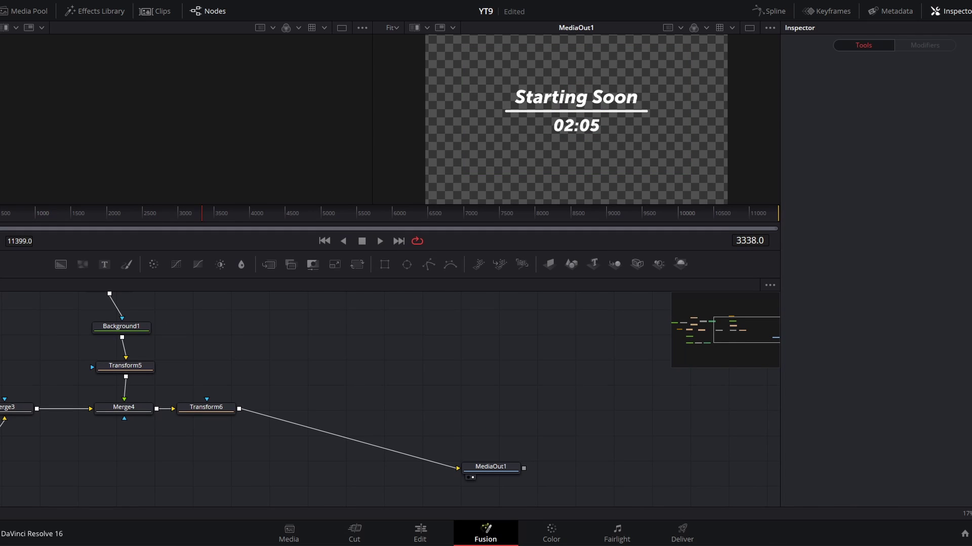
Step: Add the Waver background template to the node graph from the effects library and view it
drag(199, 353, 184, 346)
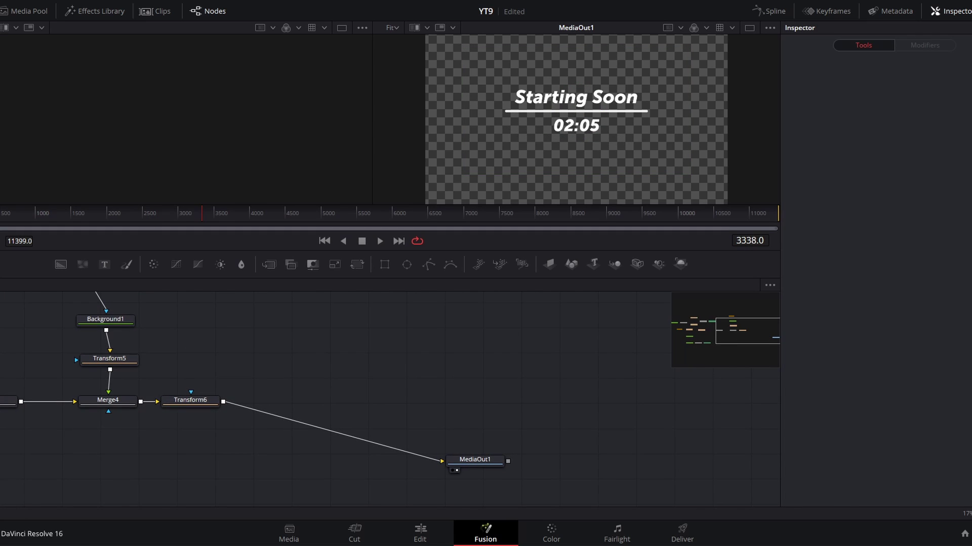
click(94, 11)
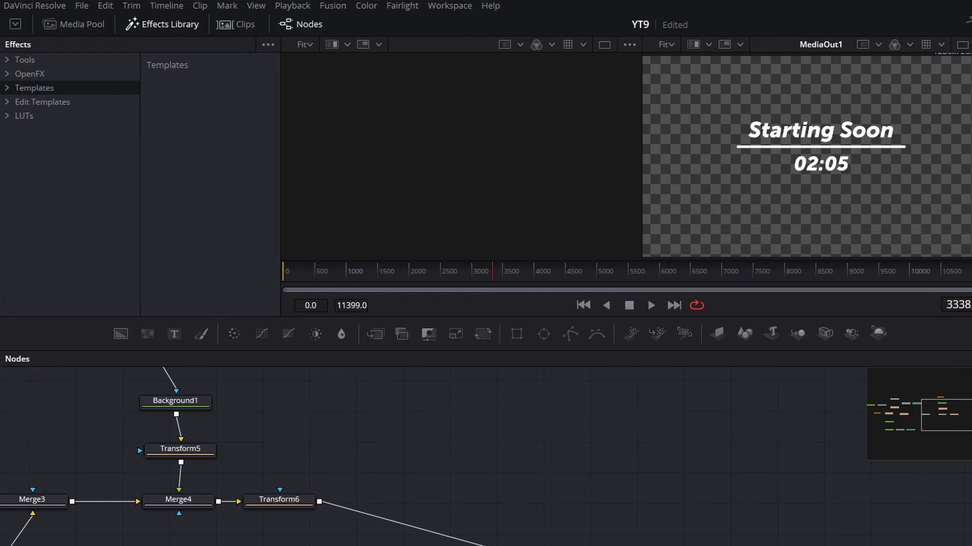
click(6, 88)
click(53, 101)
scroll(209, 187, down, 2)
drag(191, 286, 451, 438)
key(1)
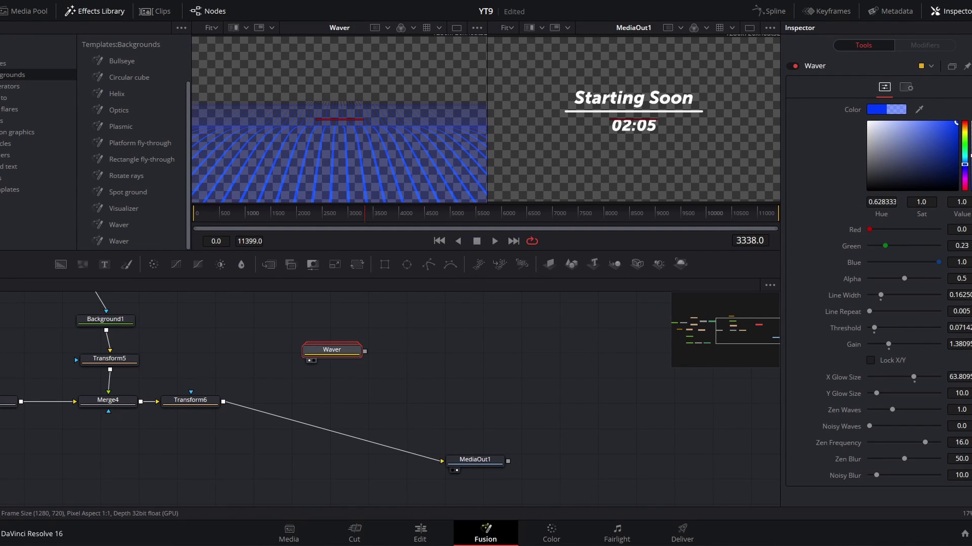
Step: Expand the Waver group and rotate its Camera3D1 about Z to -20.9
double_click(332, 350)
drag(428, 416, 404, 323)
scroll(404, 322, up, 2)
drag(456, 385, 306, 339)
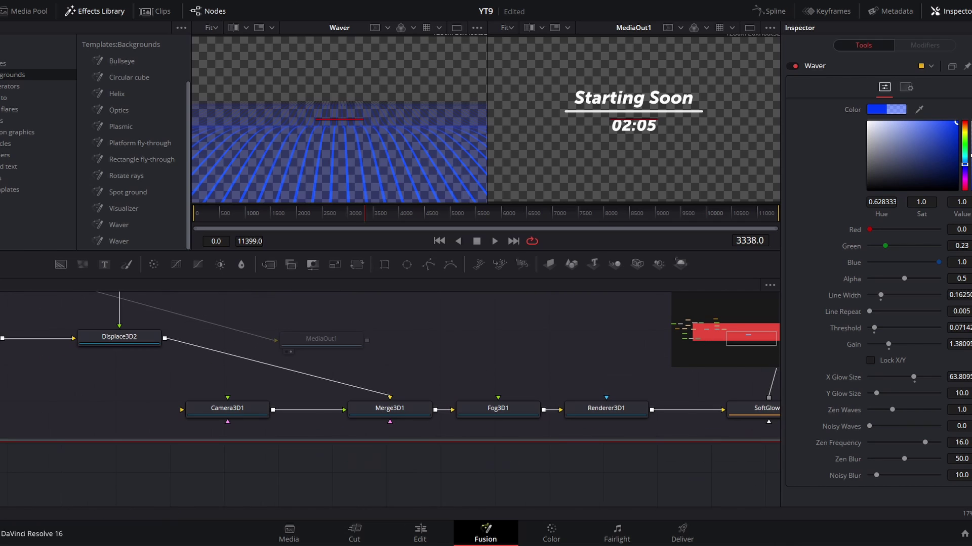
click(227, 408)
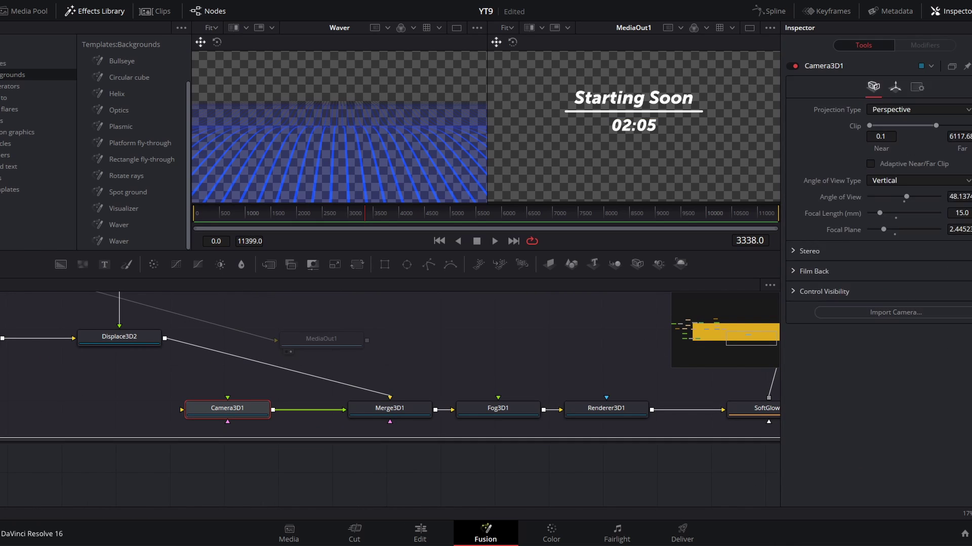
click(895, 87)
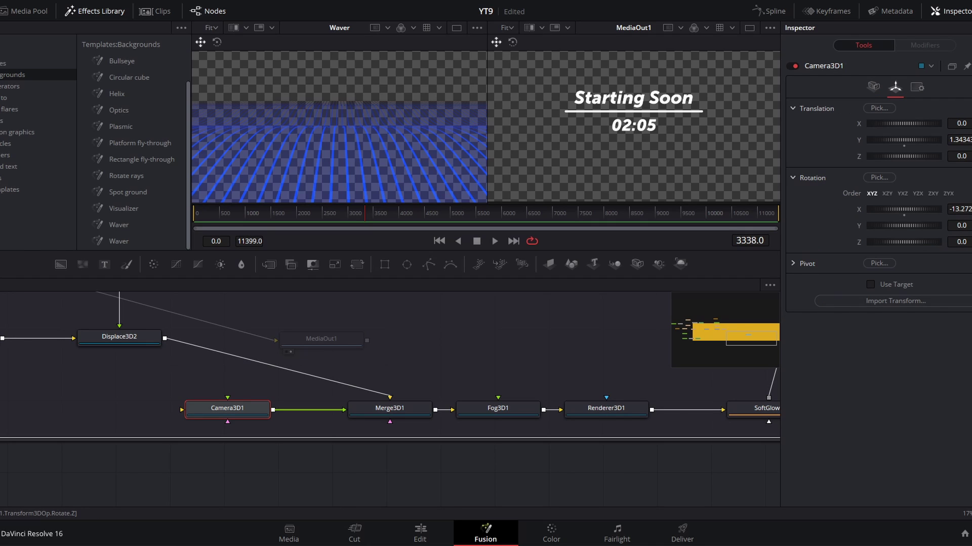
drag(903, 242, 893, 242)
Step: Enable accumulation effects in Waver's Renderer3D1 to add depth of field
drag(492, 410, 354, 400)
key(1)
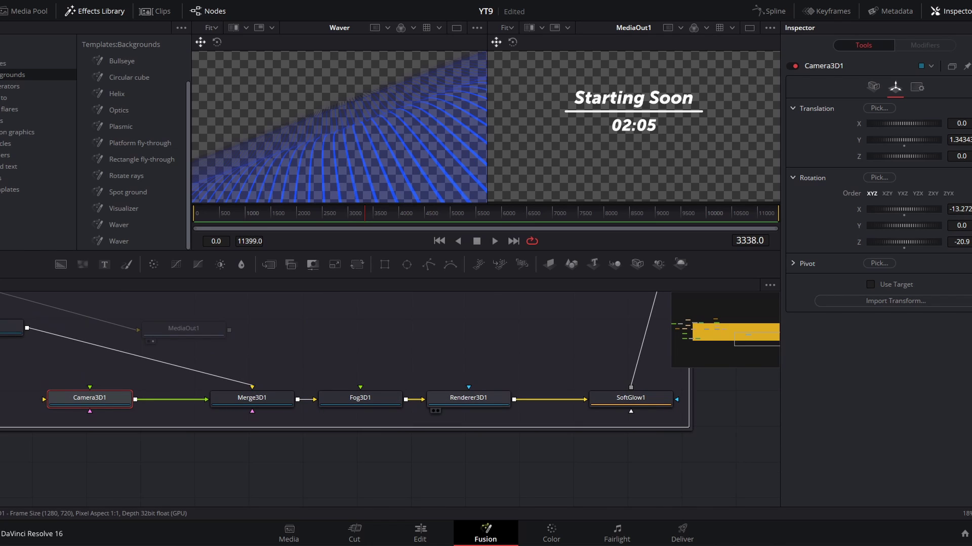
click(467, 398)
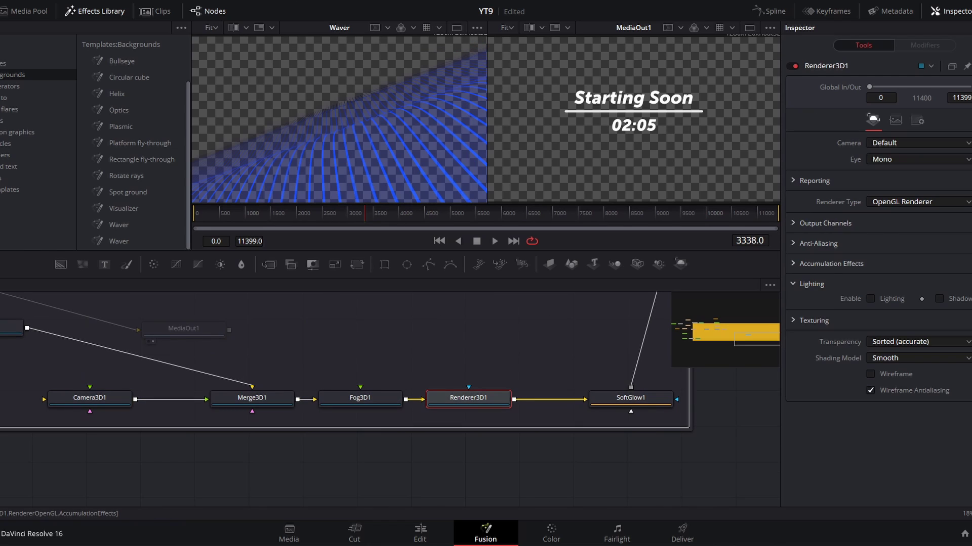
click(831, 264)
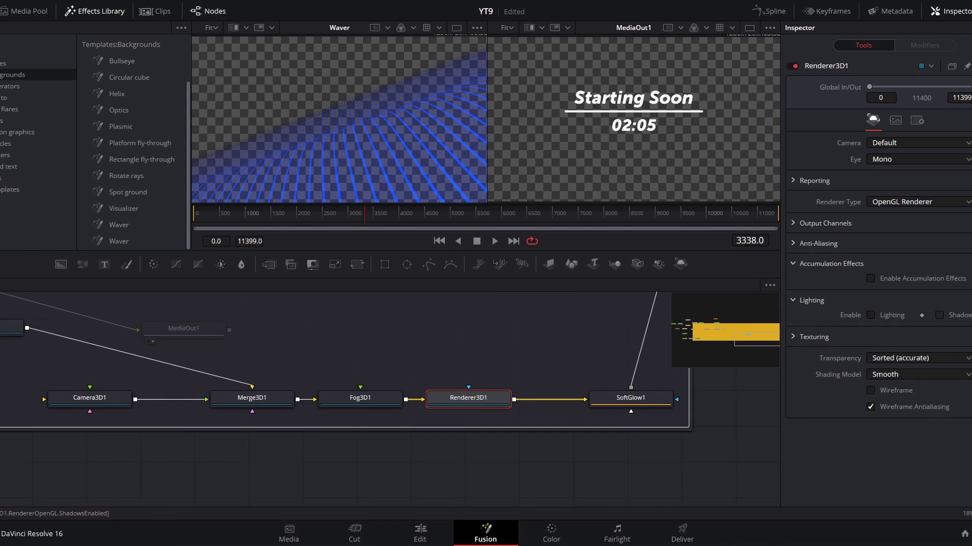
click(870, 278)
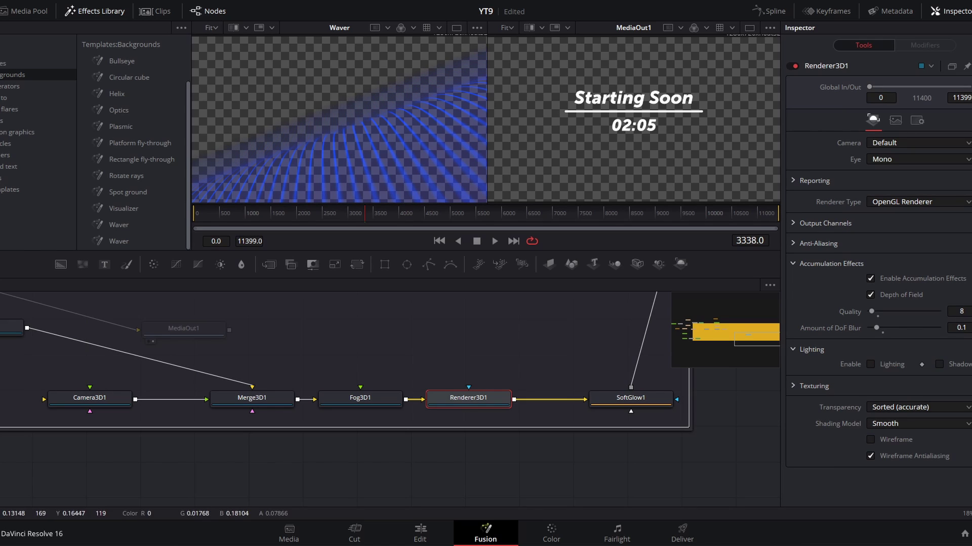
Step: Collapse the Waver group back into a single node
drag(354, 309, 423, 506)
click(354, 397)
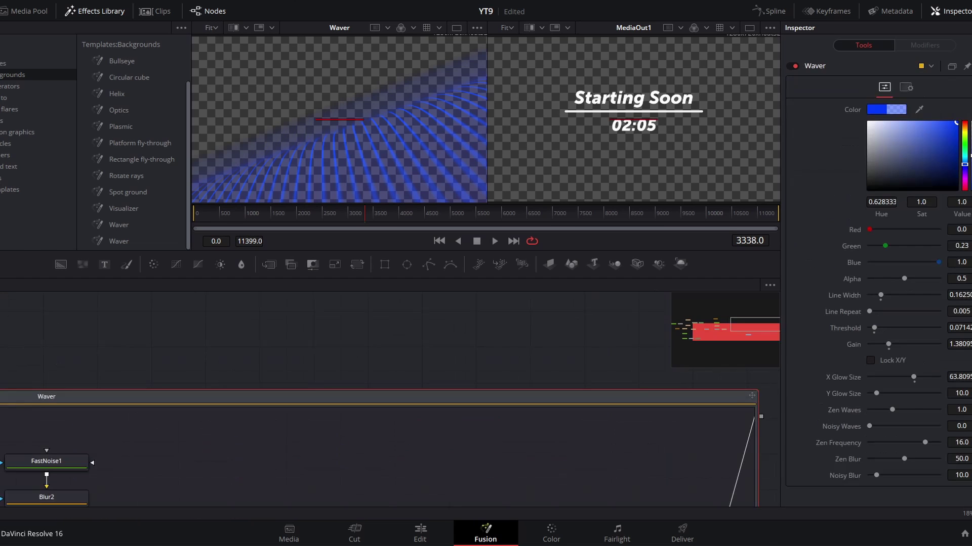
key(ctrl+e)
drag(136, 455, 428, 393)
scroll(369, 397, down, 2)
Step: Merge Waver with a new Background node, using Waver as the foreground and Background2 as the background
click(376, 353)
click(61, 264)
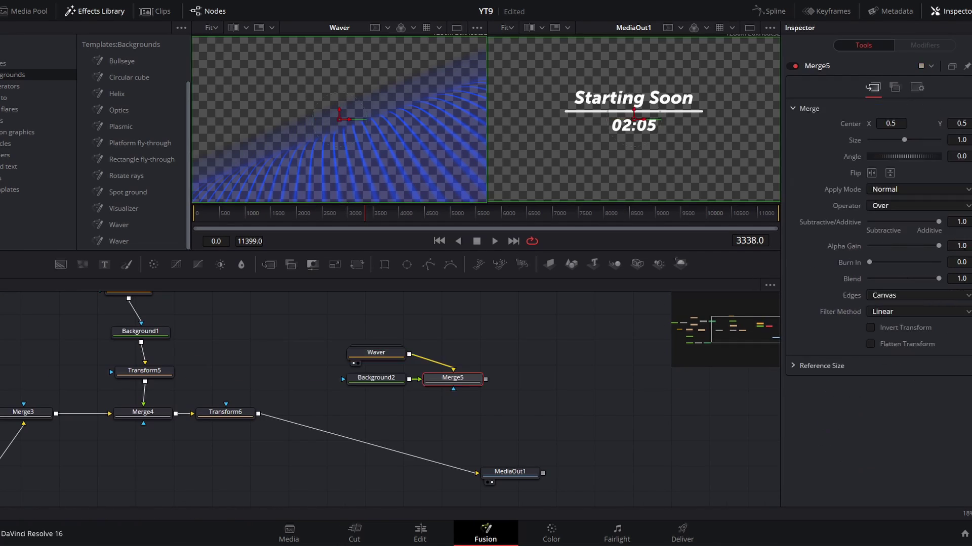
drag(376, 378, 453, 370)
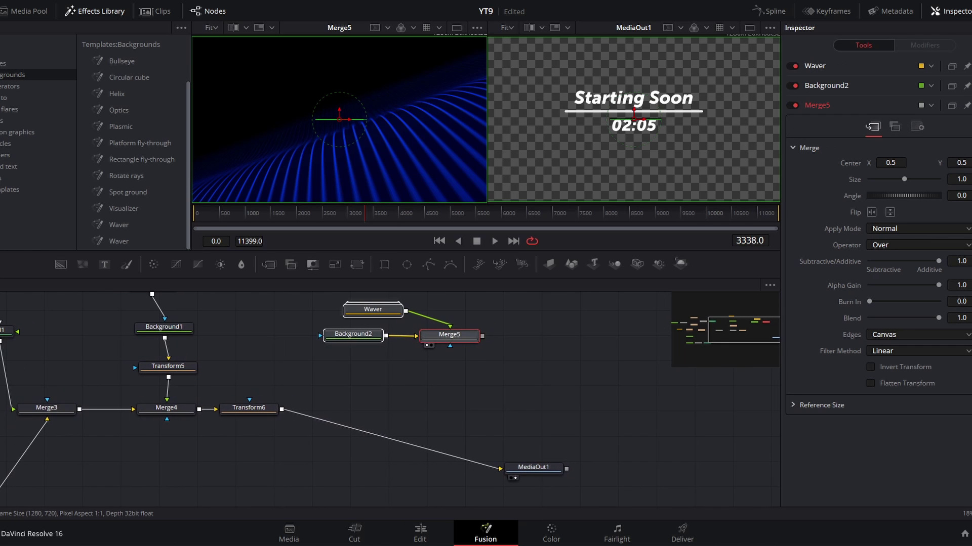
Step: Move Waver, Background2 and Merge5 below the Transform6 branch and add another Merge node after Merge5
drag(448, 334, 323, 481)
key(shift+space)
text(merge)
key(Return)
Step: Connect Transform6's output to Merge6's foreground and Merge6's output to MediaOut1
drag(496, 432, 400, 486)
drag(455, 455, 450, 429)
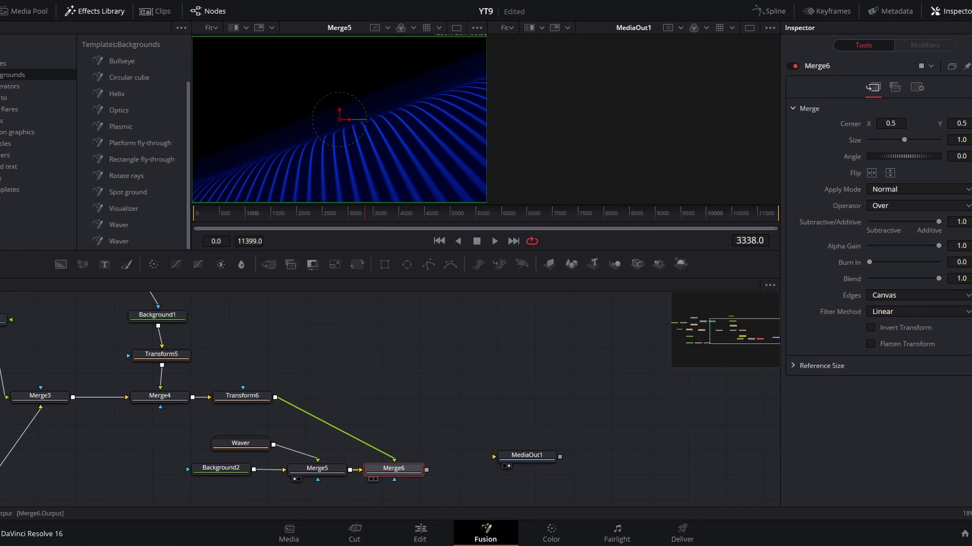
drag(427, 470, 499, 456)
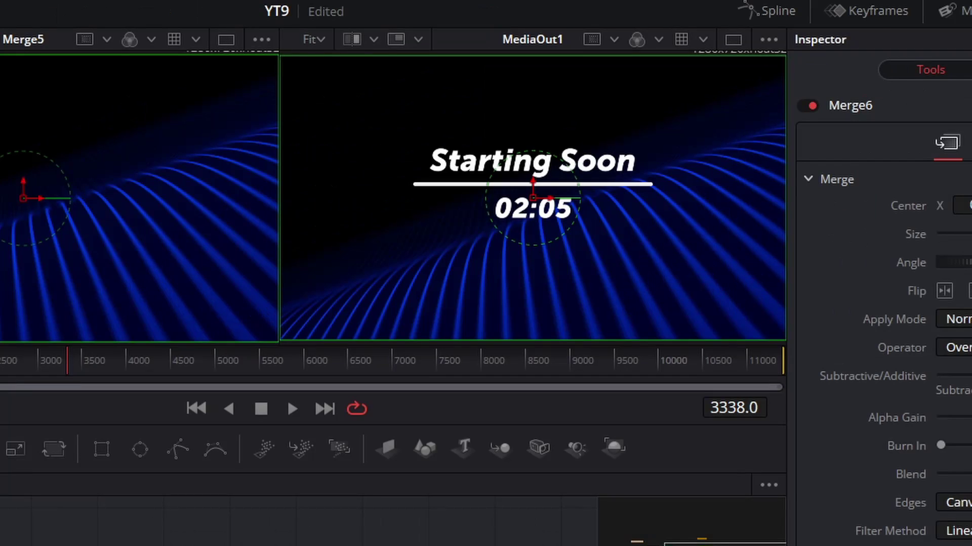